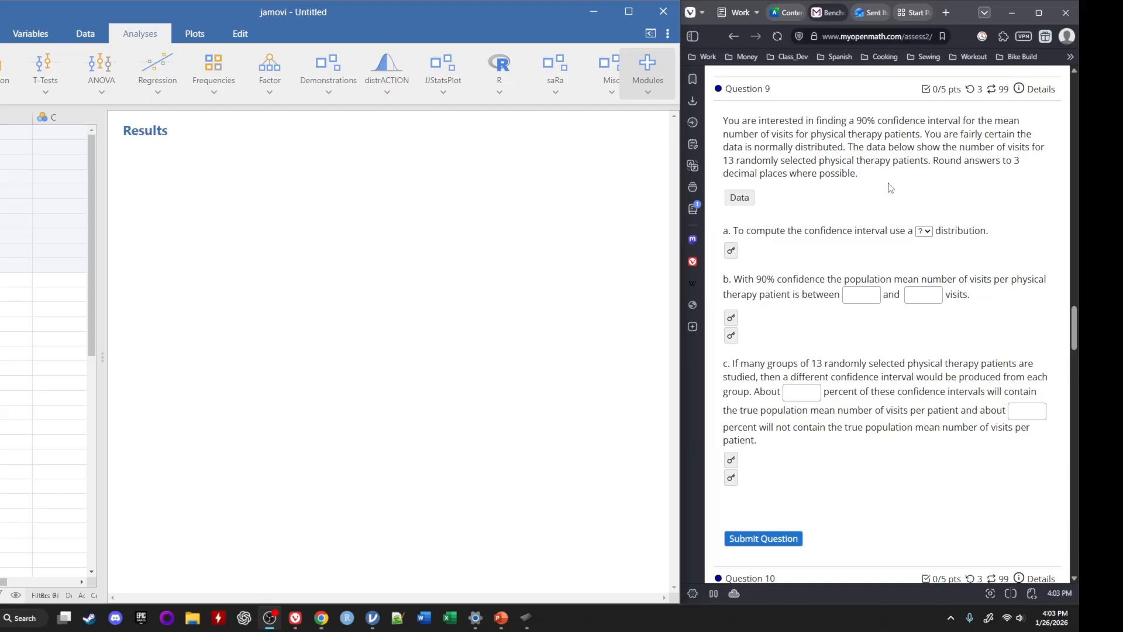
Reveal the data table in Question 9 and copy its 13 visit values without the header
left_click(740, 199)
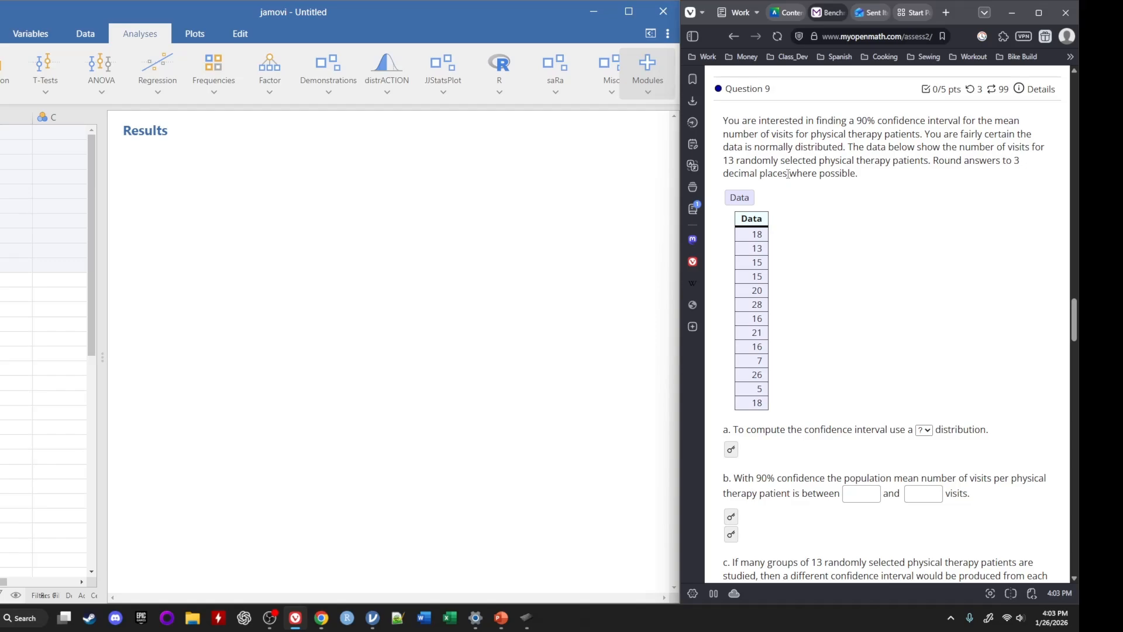
left_click_drag(742, 219, 802, 265)
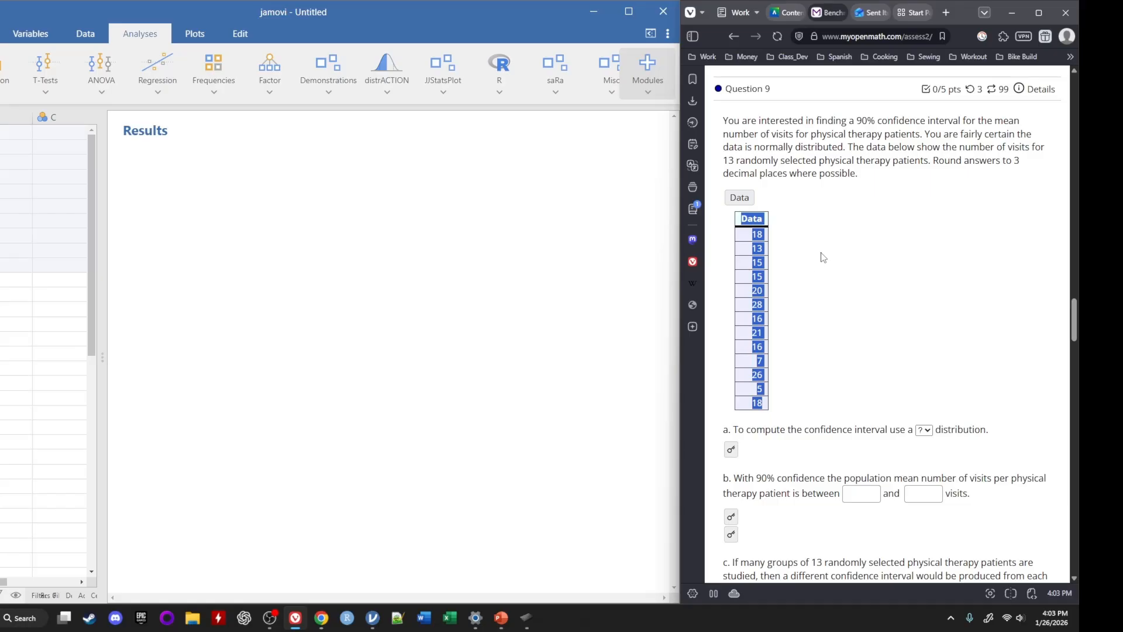
left_click(812, 252)
left_click_drag(753, 239, 771, 243)
right_click(762, 235)
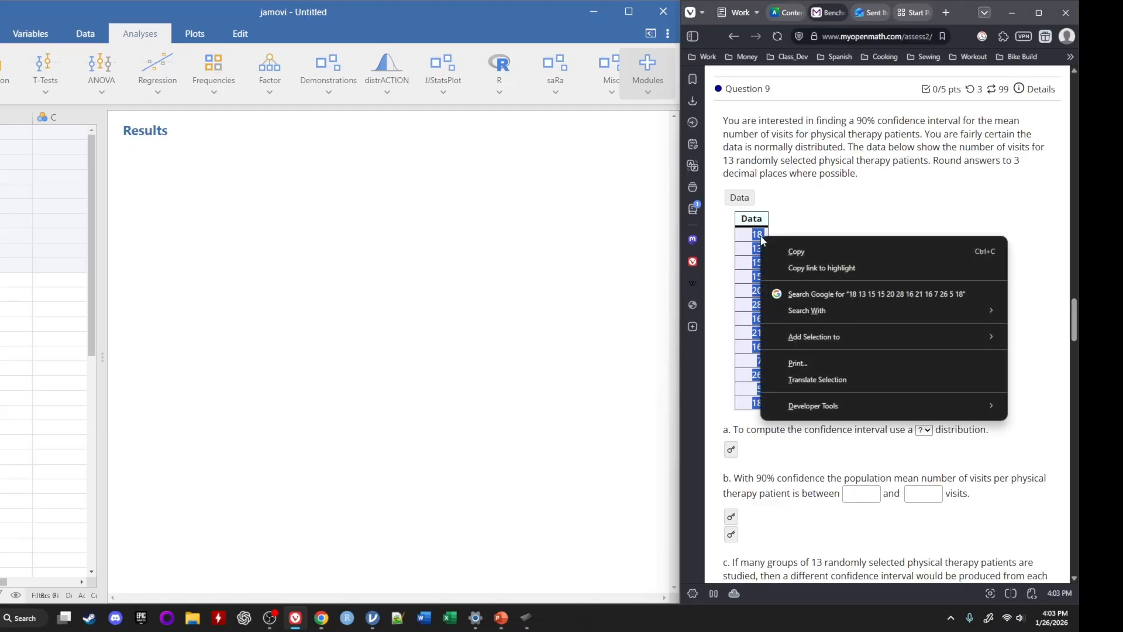
left_click(820, 251)
Switch to jamovi and paste the copied values into column A, starting at the first row
left_click(62, 215)
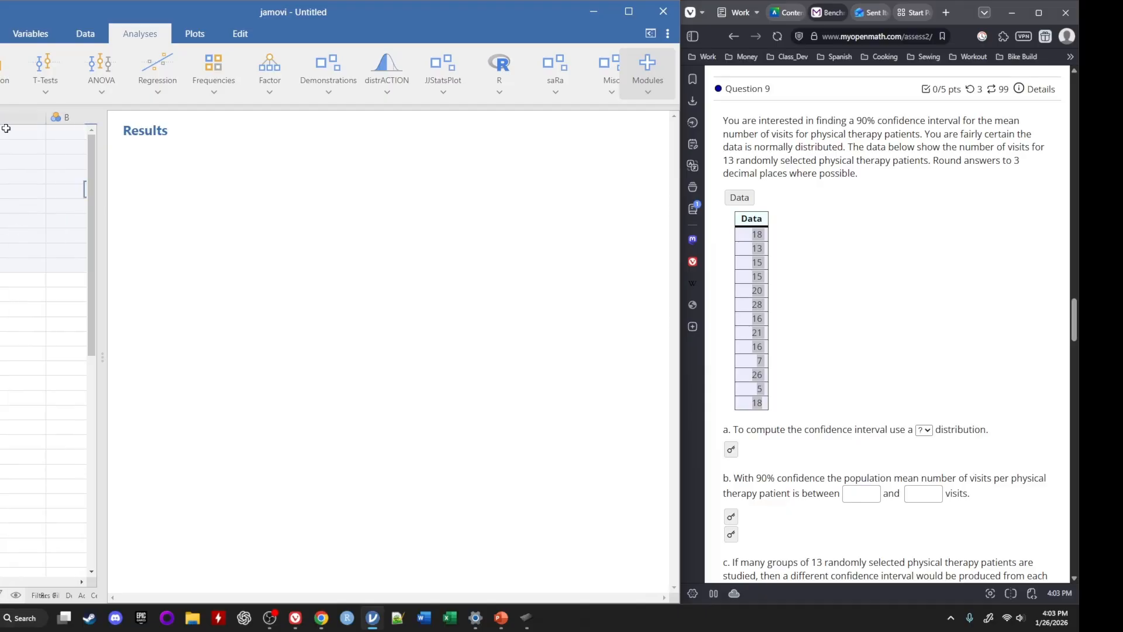
right_click(5, 132)
left_click(40, 173)
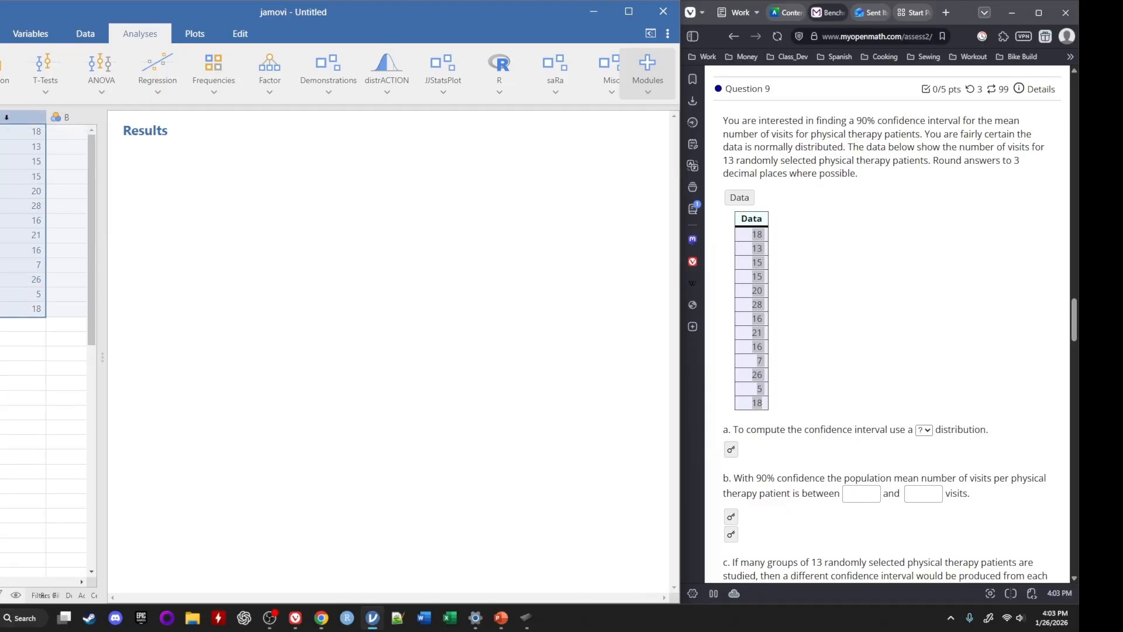
Rename variable A to "Visits" and close the variable setup
double_click(7, 117)
left_click(246, 185)
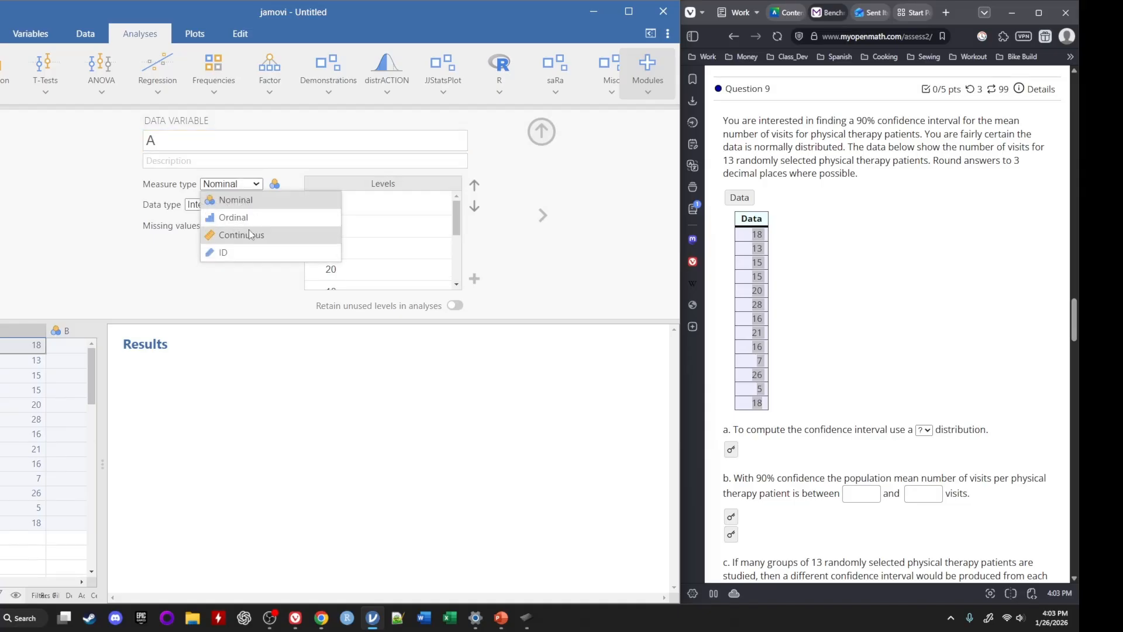
left_click(153, 273)
double_click(171, 147)
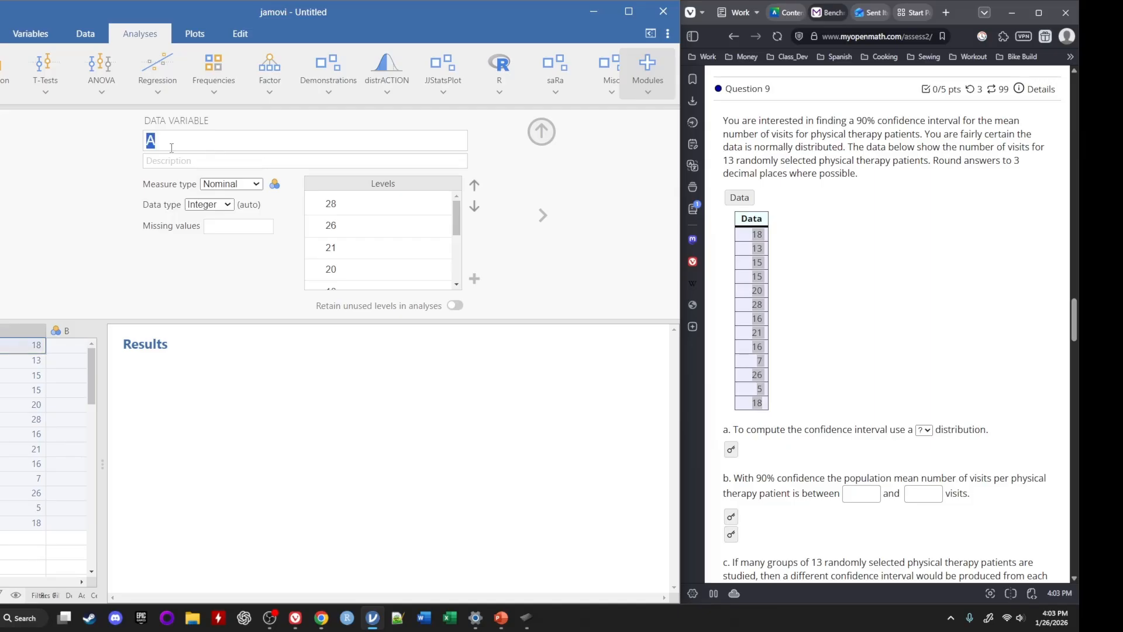
type("Visits")
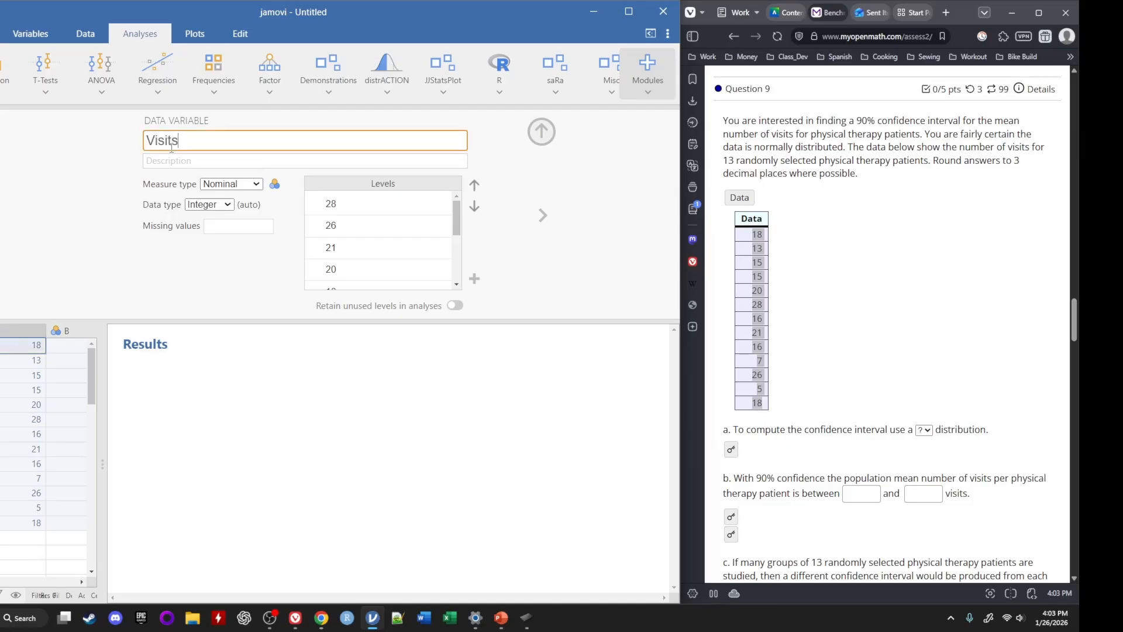
left_click(541, 131)
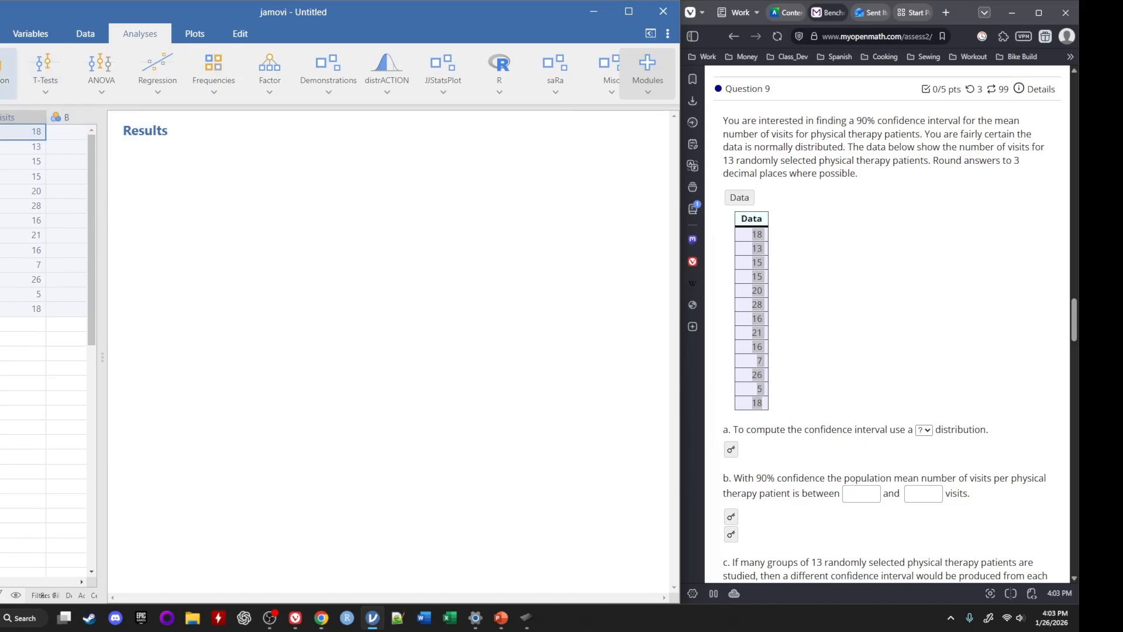
Create a Descriptives analysis with Visits as its variable
left_click(5, 70)
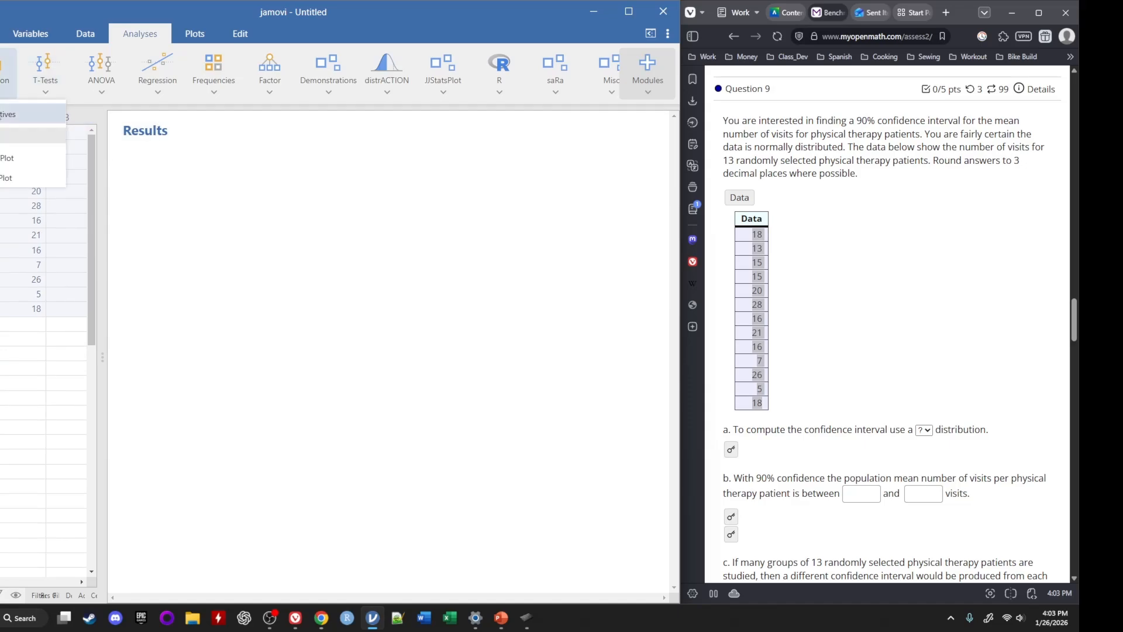
left_click(9, 114)
left_click(24, 174)
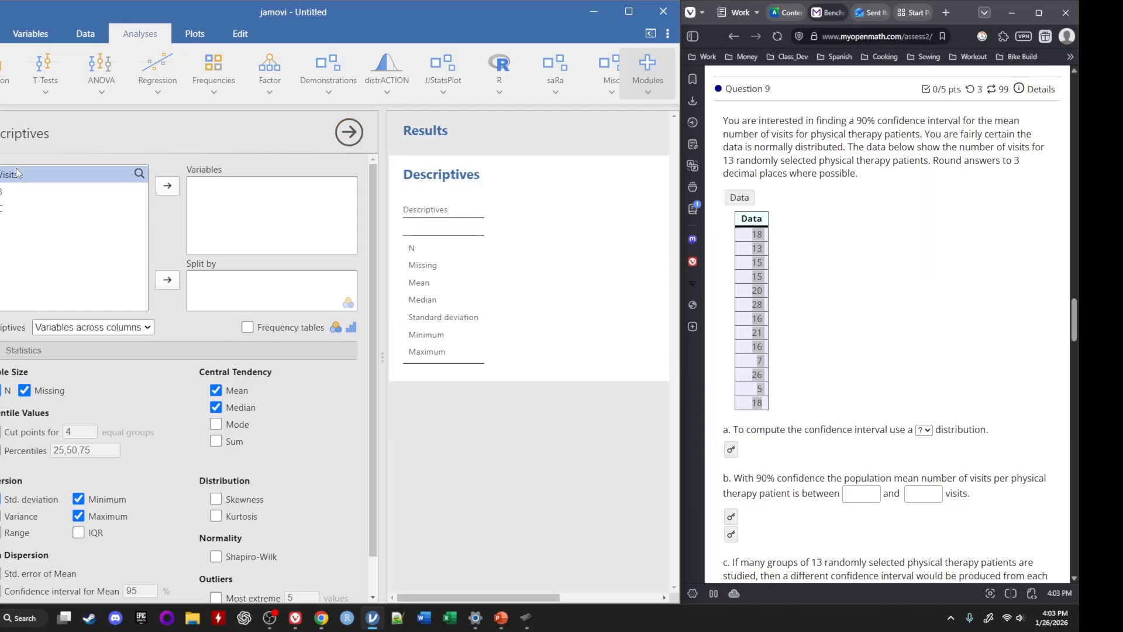
left_click(168, 186)
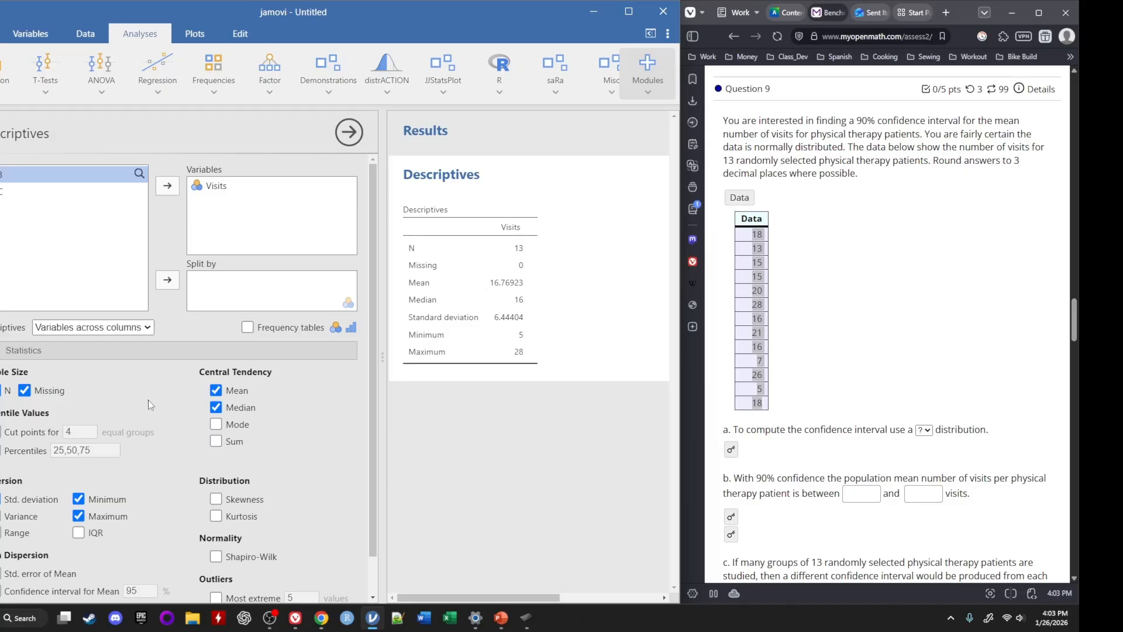
Add the standard error of the mean and a 90% confidence interval for the mean to the Descriptives
scroll(140, 403, "down", 1)
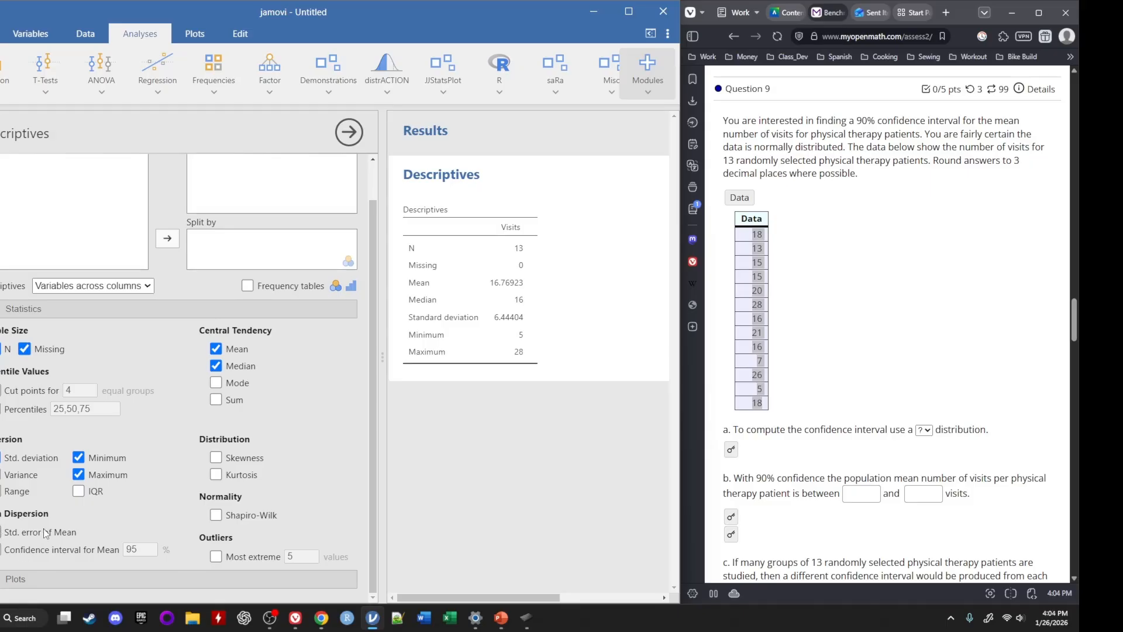
left_click(1, 537)
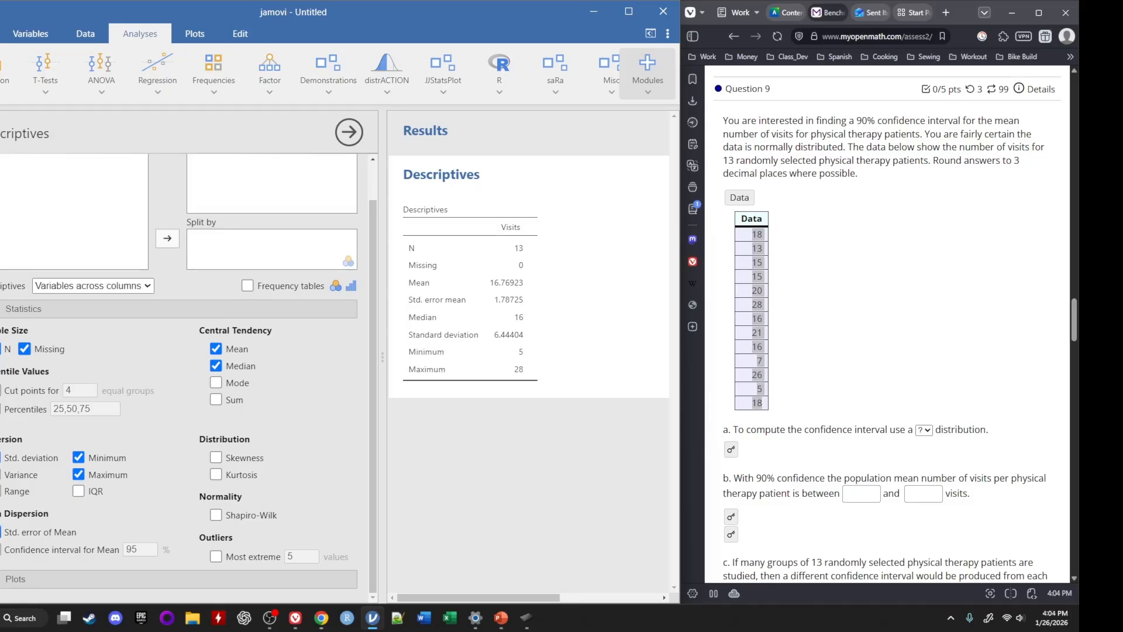
left_click(2, 551)
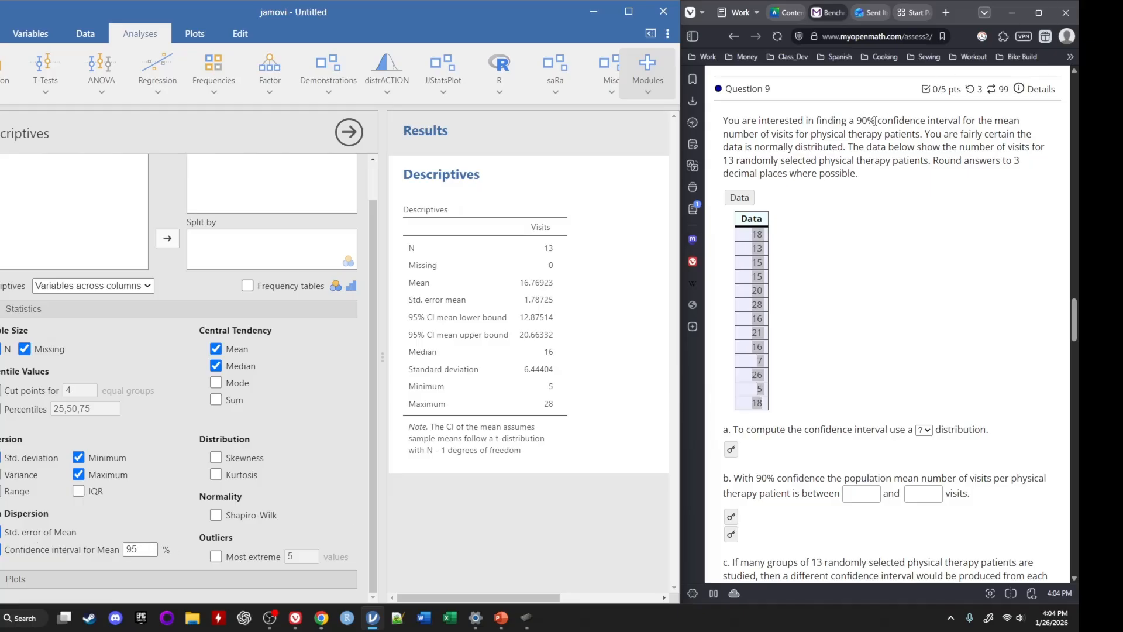
double_click(143, 550)
type("90")
key("Return")
Switch to the MyOpenMath question in the browser and choose the t distribution for part a
left_click(923, 430)
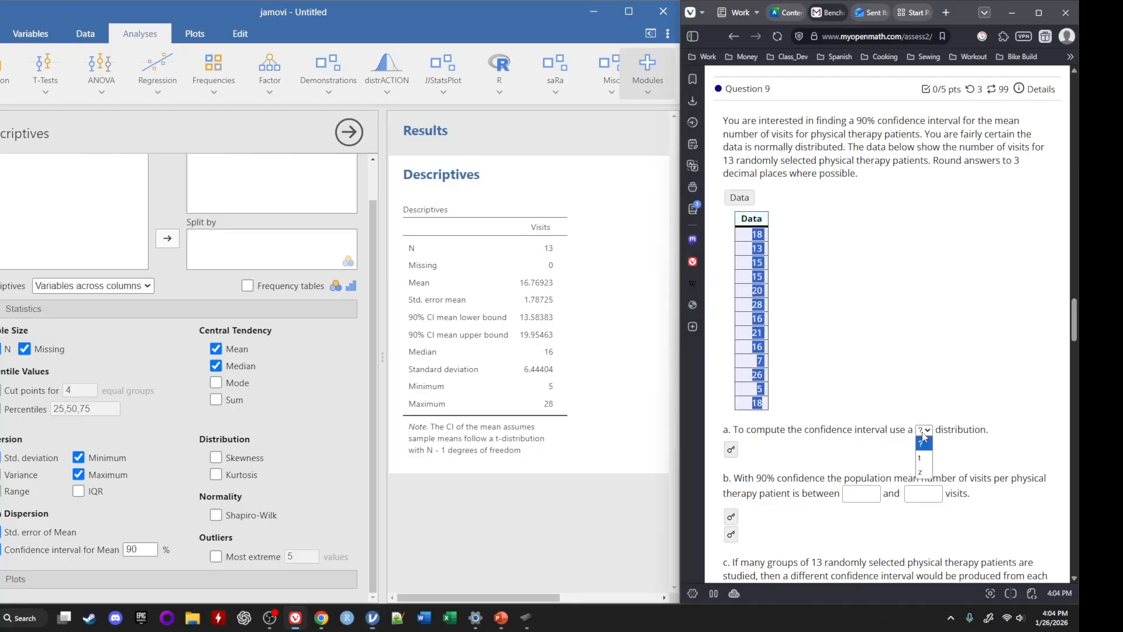
left_click(927, 464)
scroll(817, 494, "down", 2)
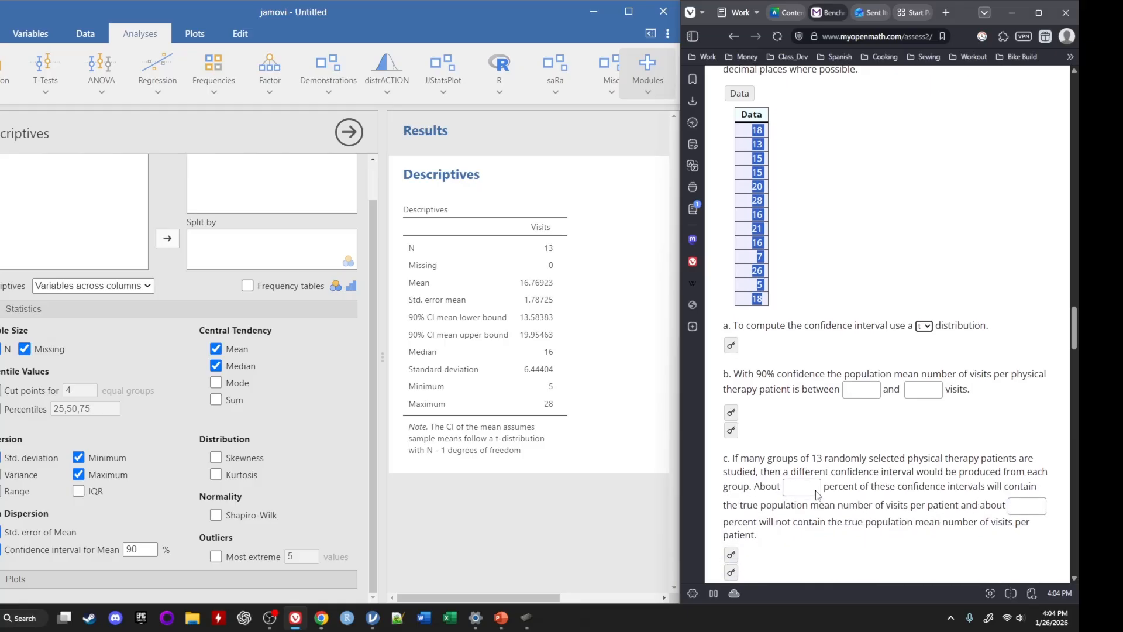
Reveal the answer key for both confidence interval bounds in part b
scroll(817, 494, "down", 2)
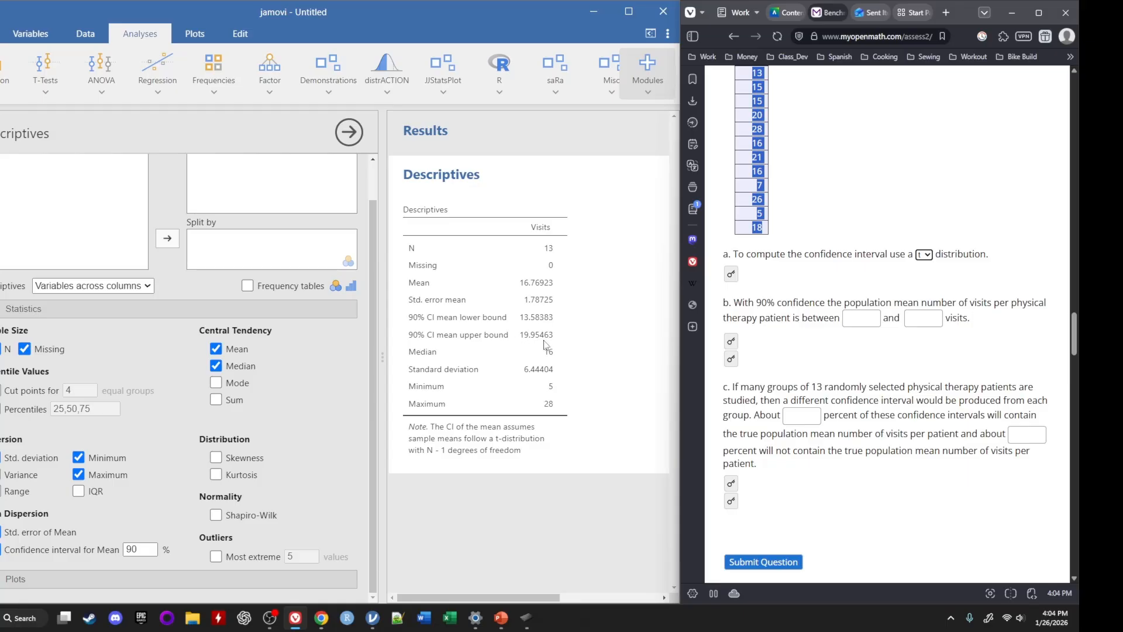
left_click(730, 342)
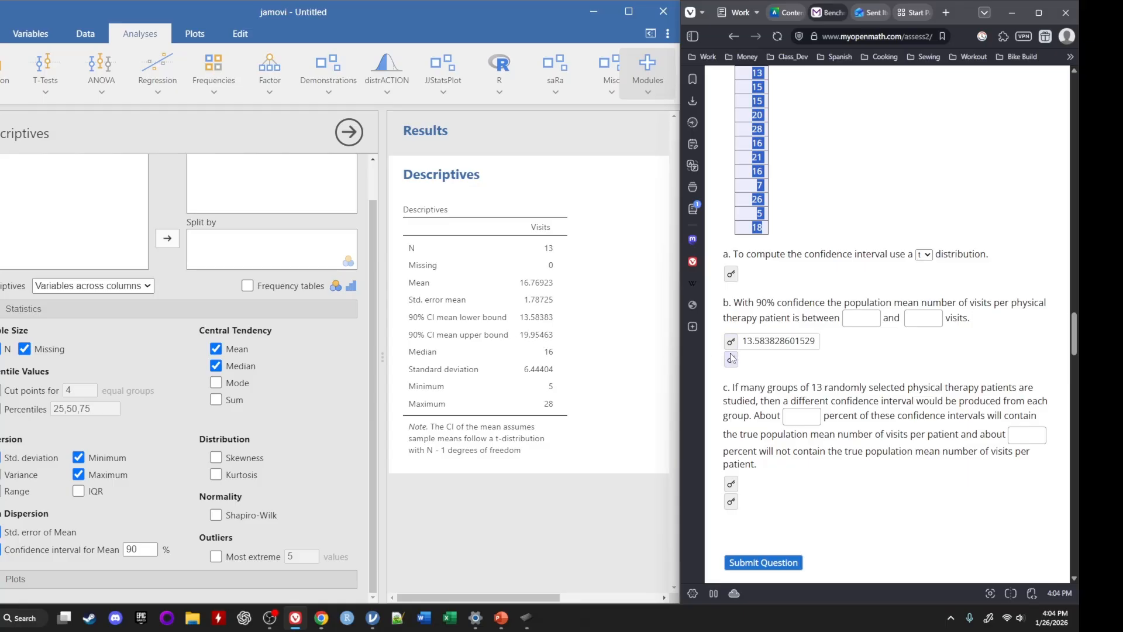
left_click(731, 359)
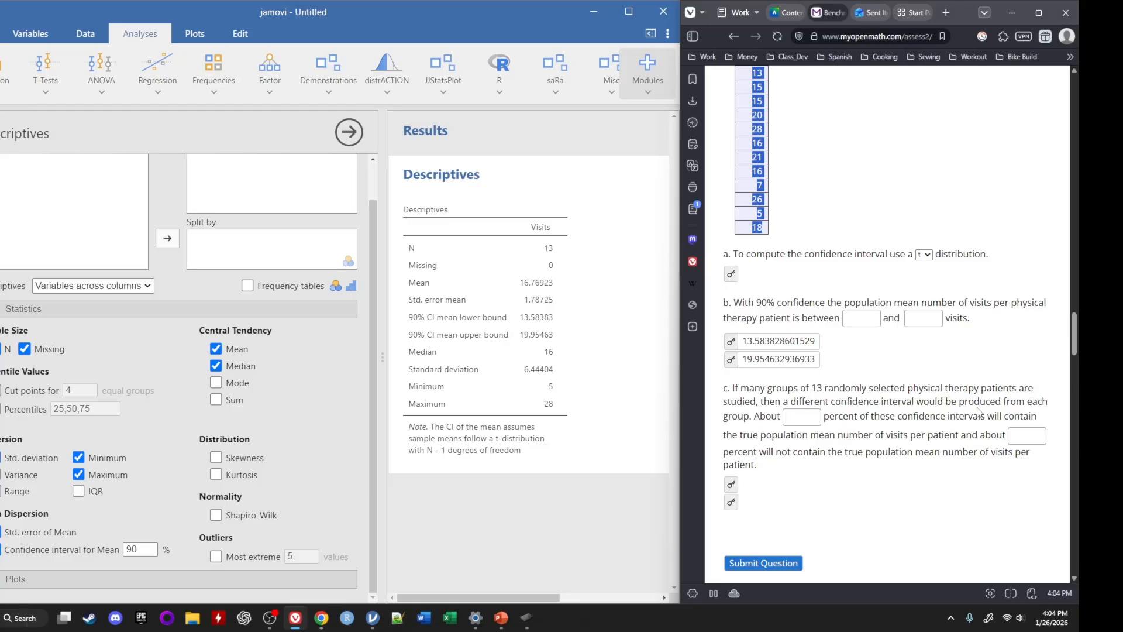
Fill in part c with 90 percent of intervals containing the true mean and 10 percent not containing it
scroll(799, 315, "up", 3)
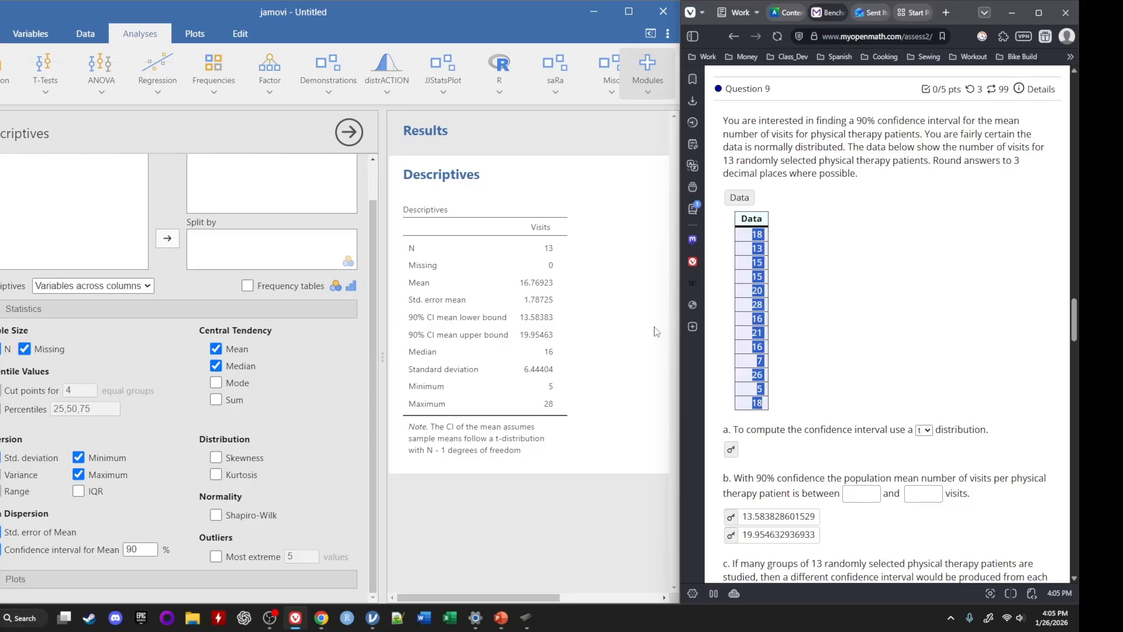
scroll(868, 456, "down", 3)
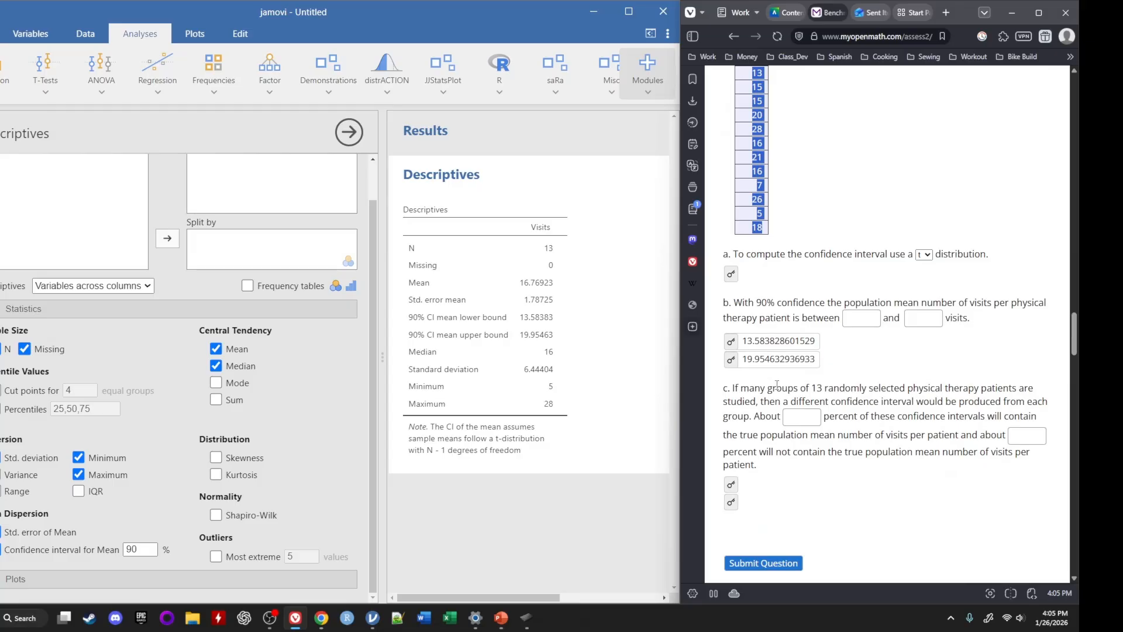
left_click(808, 417)
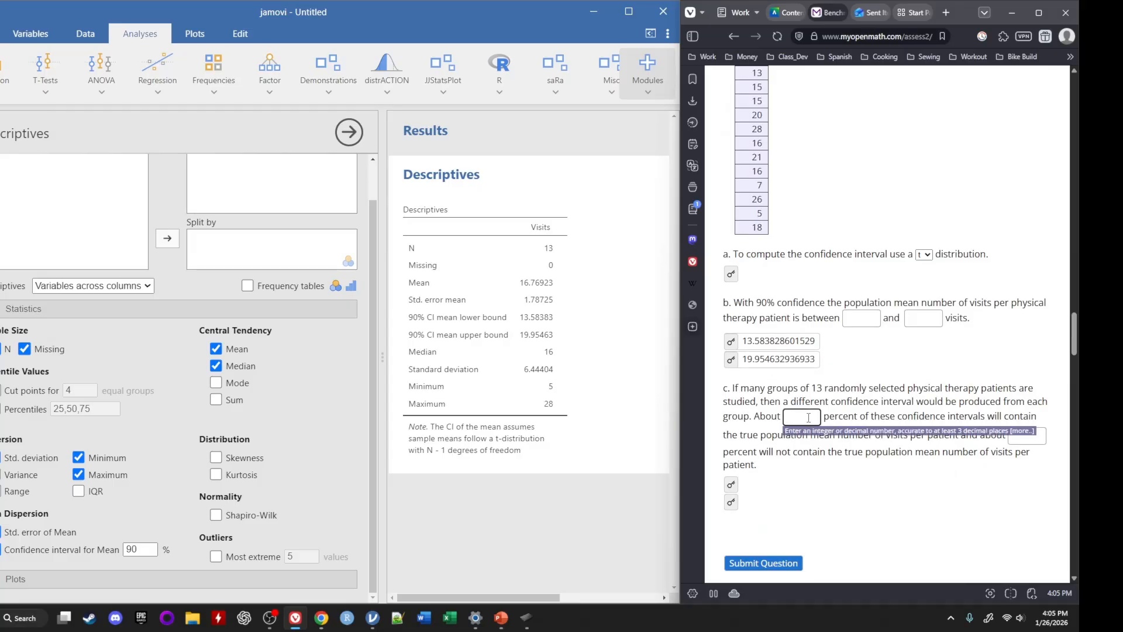
type("90")
scroll(771, 389, "down", 1)
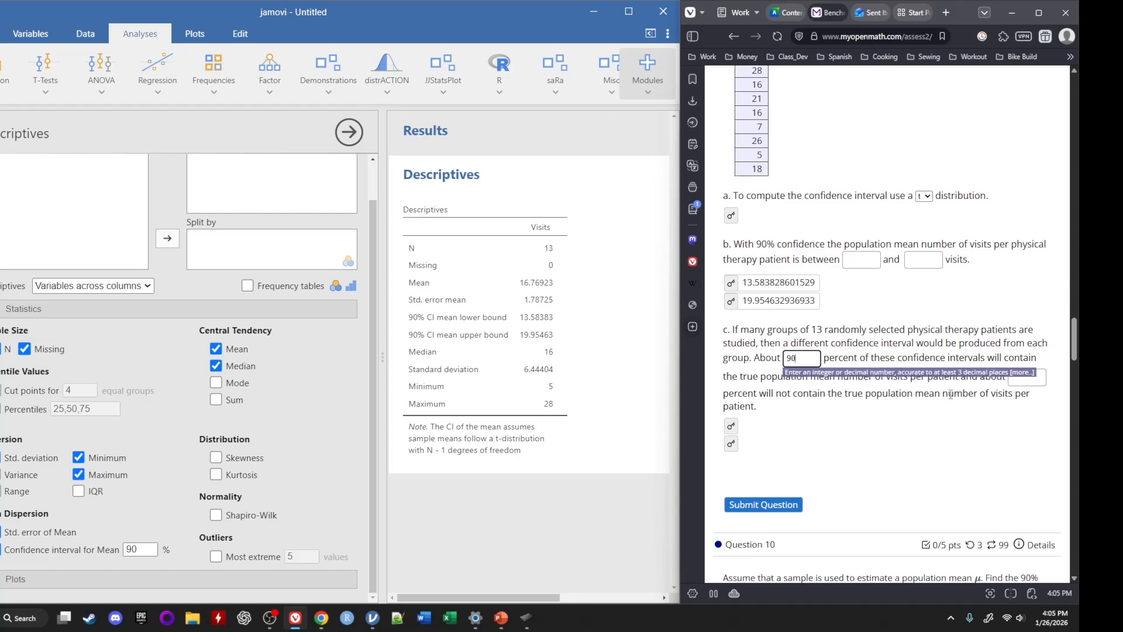
left_click(770, 389)
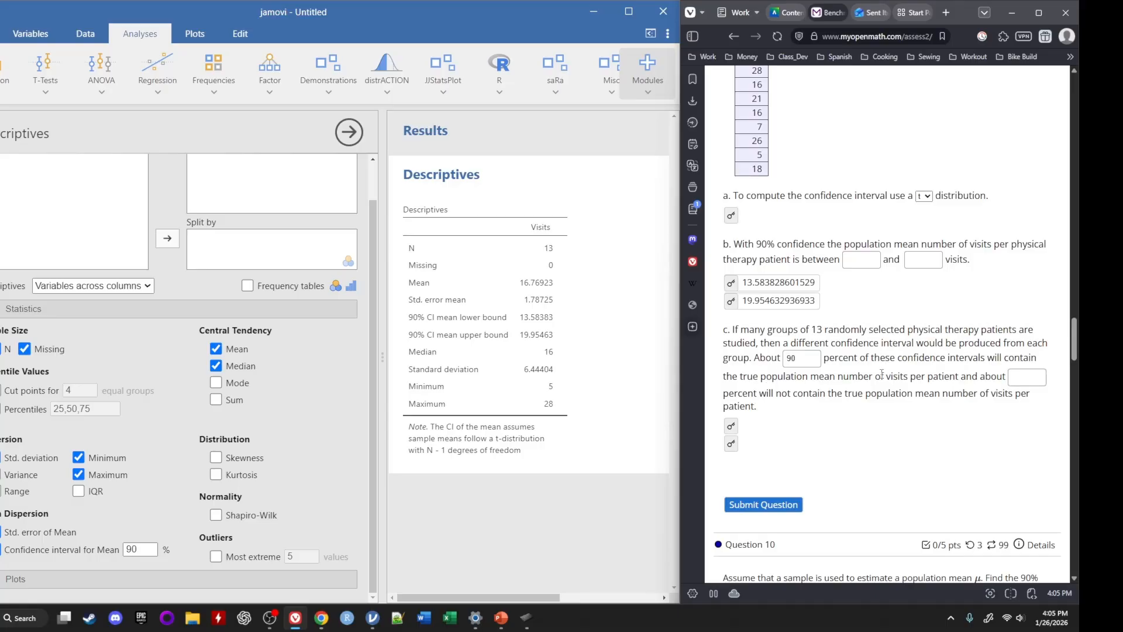
left_click(1019, 376)
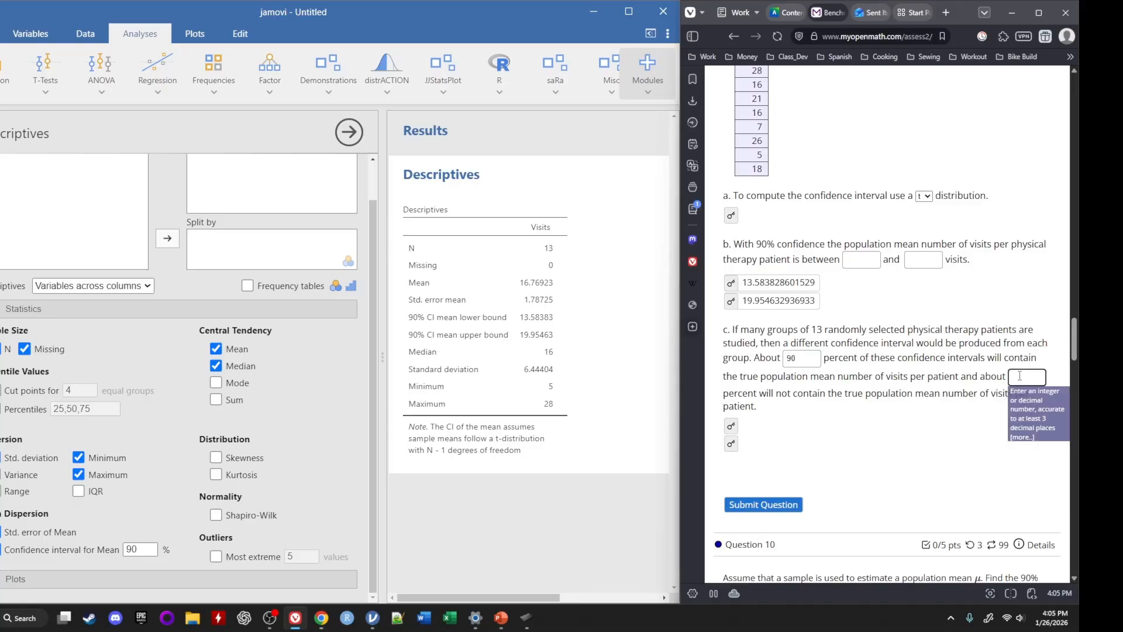
type("10")
left_click(1035, 353)
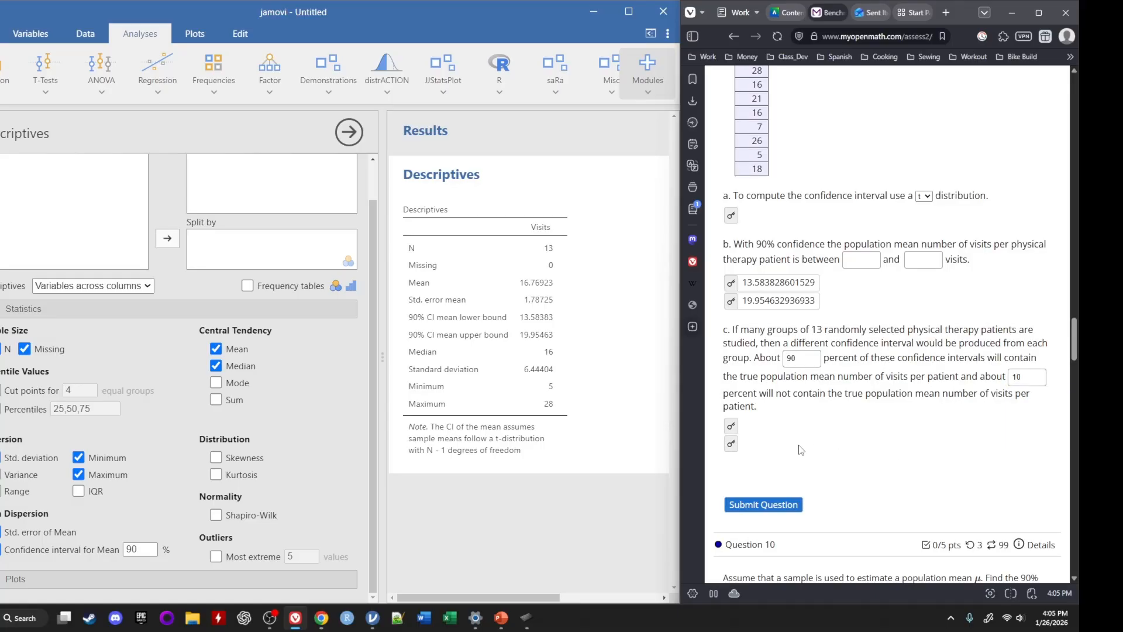
Reveal the answer key for both percentages in part c
left_click(730, 426)
left_click(733, 445)
scroll(874, 496, "up", 2)
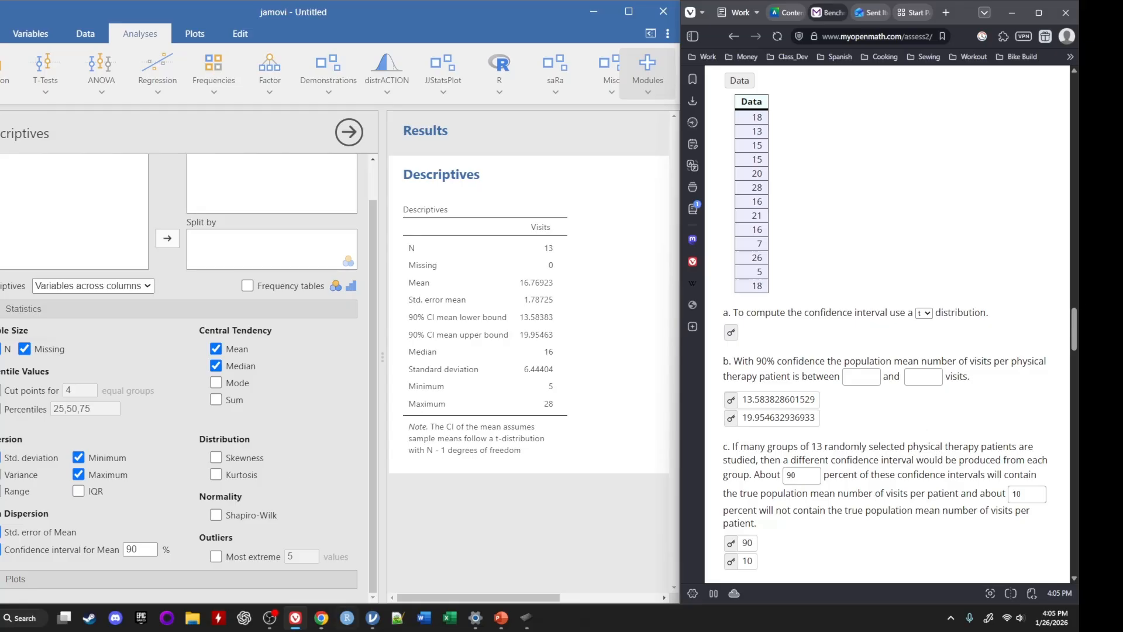
Switch to PowerPoint and add a new slide after the handwritten confidence interval slide
mouse_move(505, 620)
left_click(613, 553)
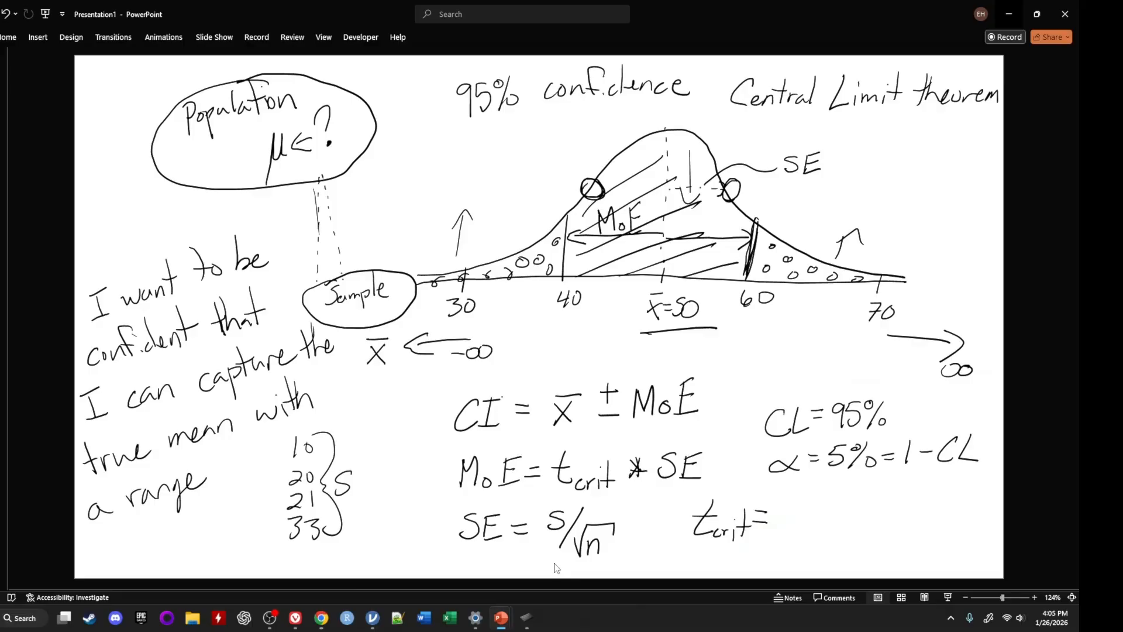
right_click(4, 119)
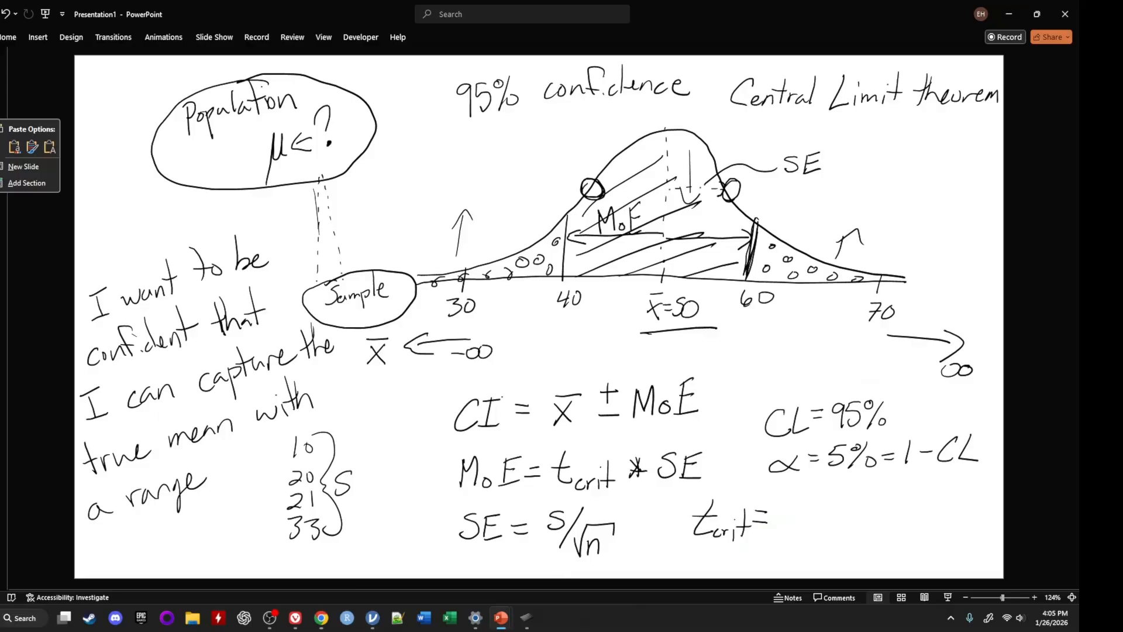
left_click(18, 169)
Delete the title and content placeholders from the new slide to leave it blank
left_click(266, 86)
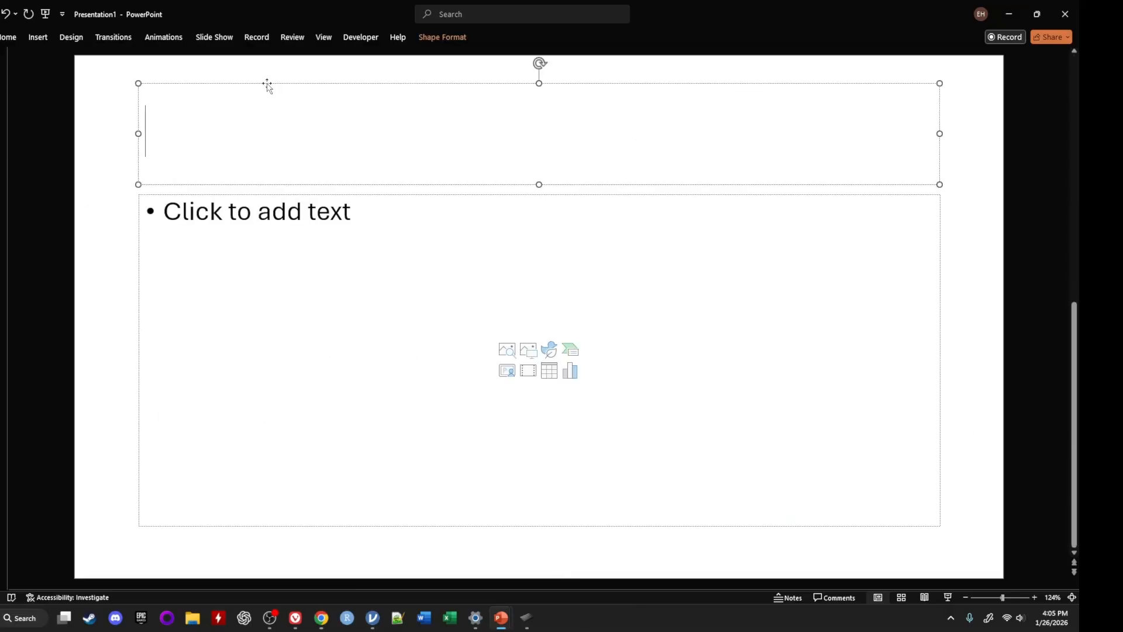
left_click(268, 84)
key("Delete")
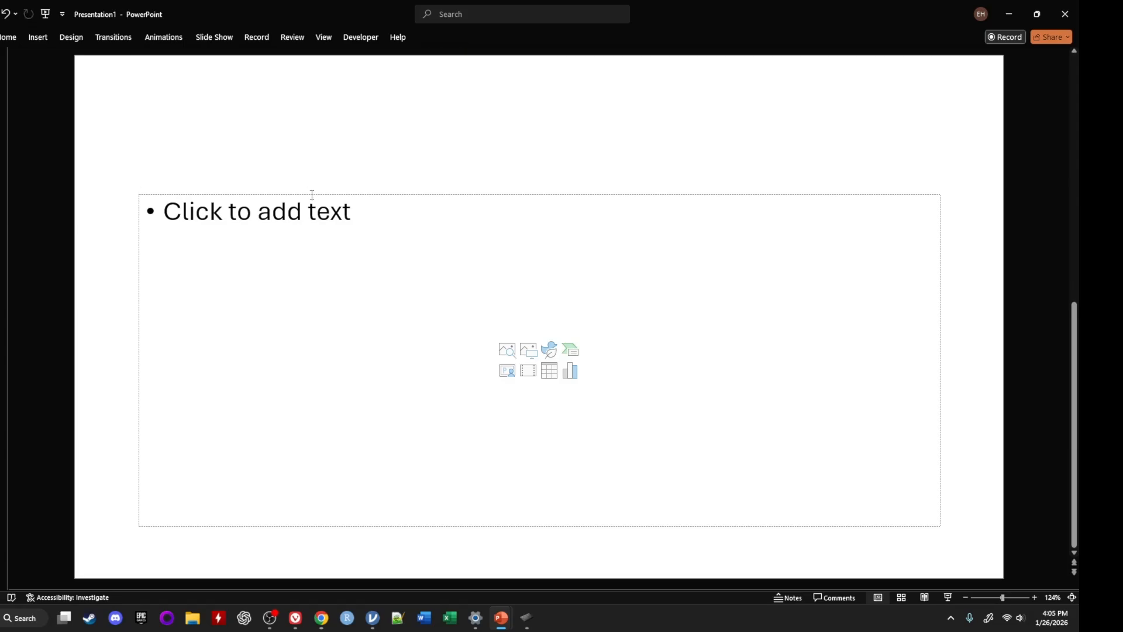
left_click(311, 197)
left_click(311, 196)
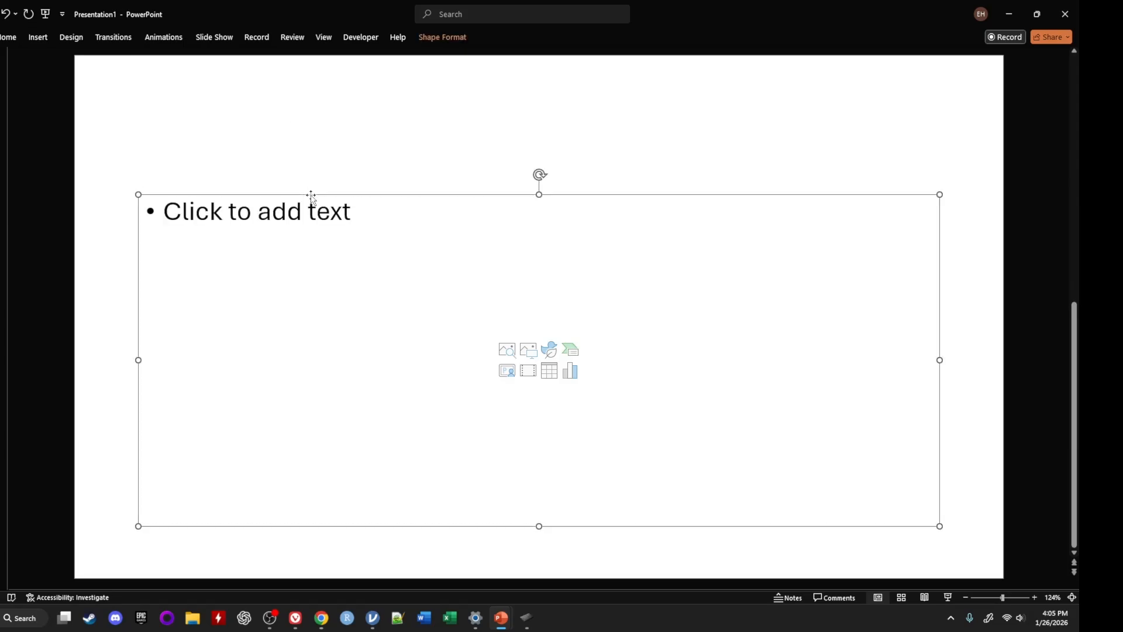
key("Delete")
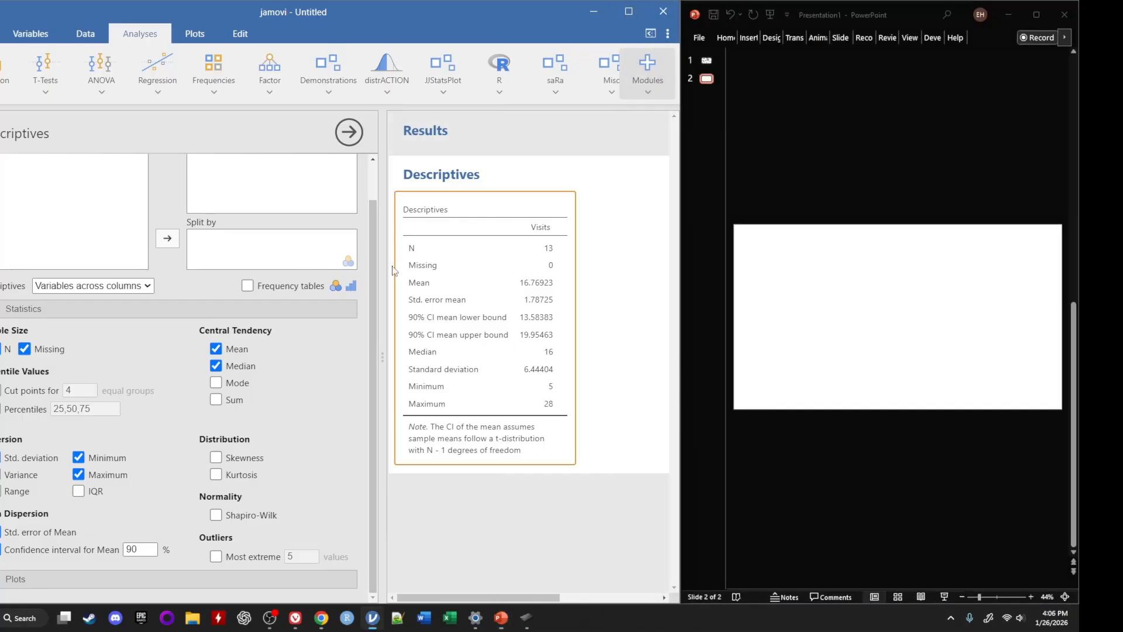
Collapse jamovi's data sheet and narrow its window so the Descriptives table sits beside a wider view of the blank PowerPoint slide
left_click(83, 37)
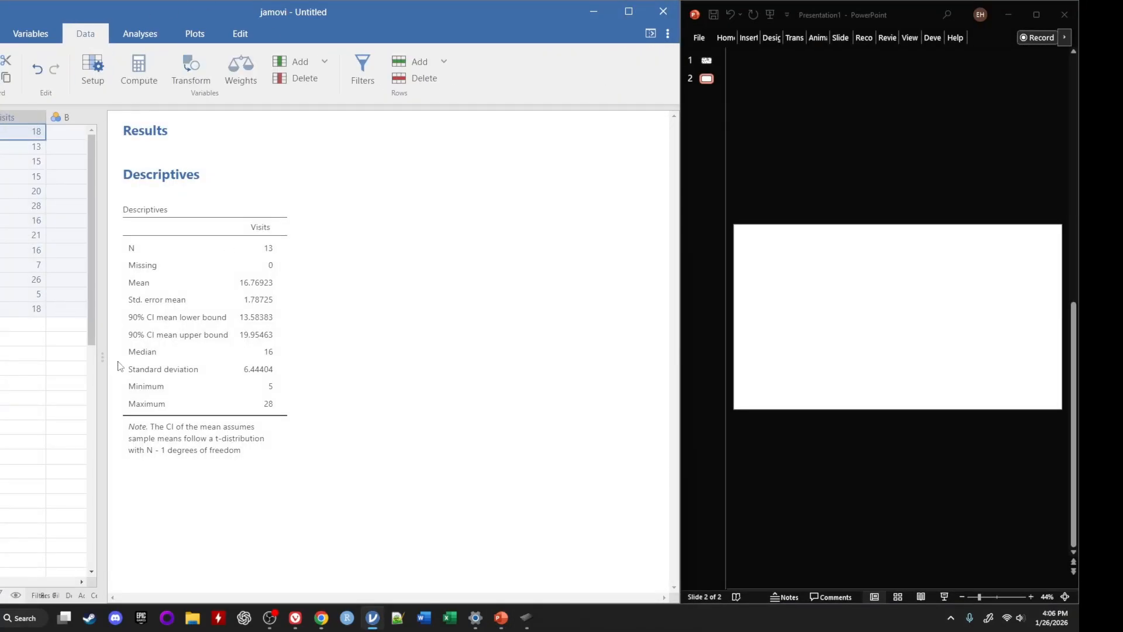
left_click_drag(97, 356, 0, 356)
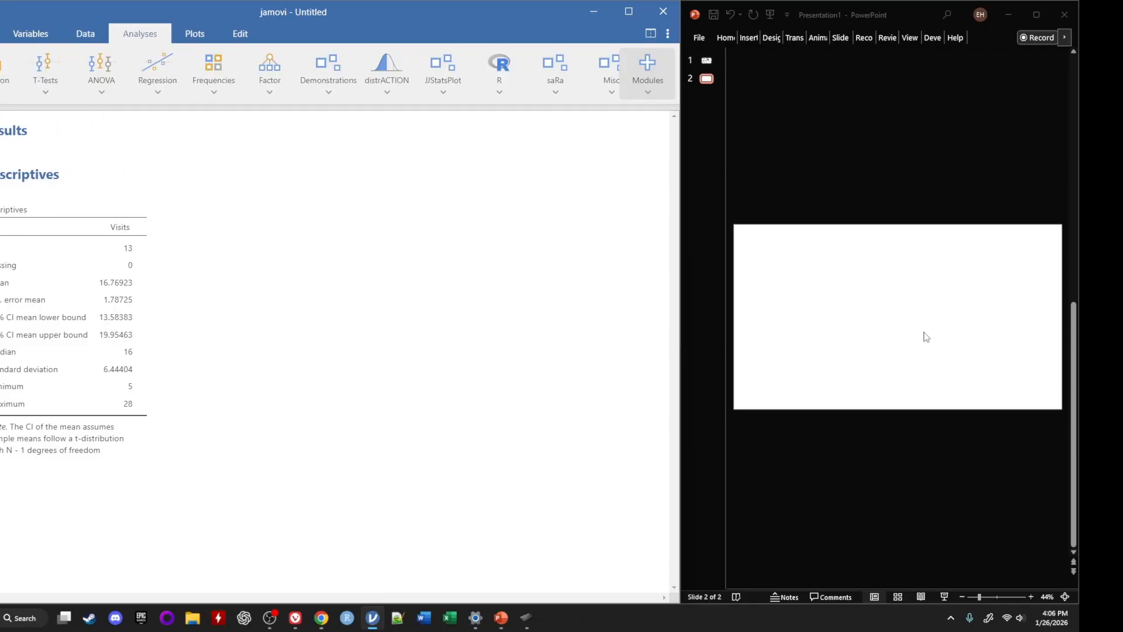
left_click_drag(671, 288, 338, 273)
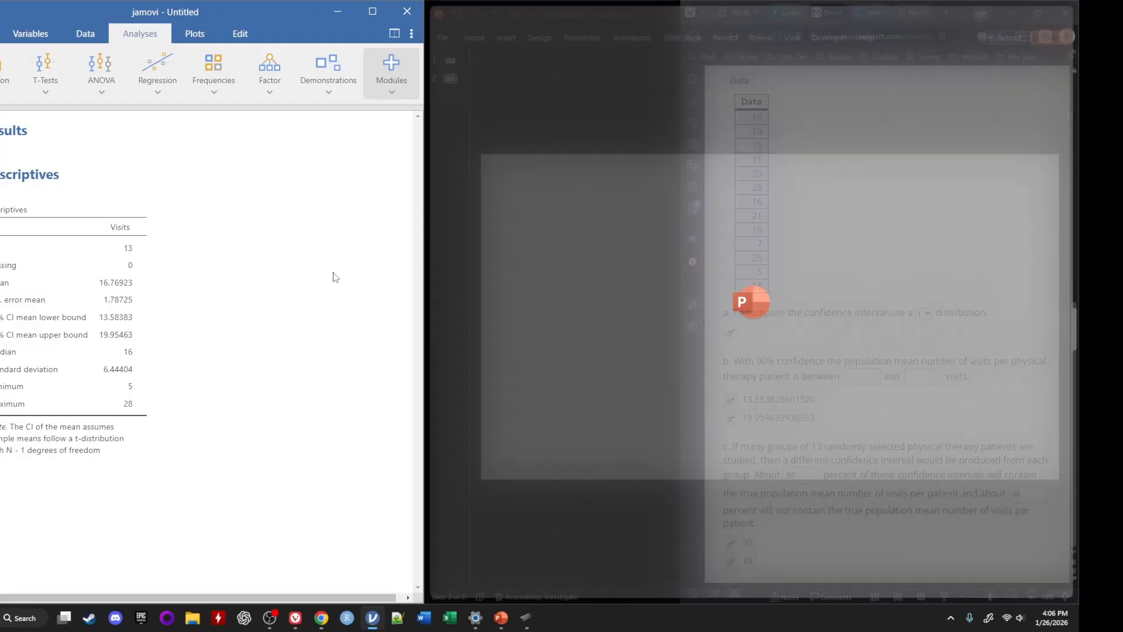
scroll(628, 226, "up", 1)
scroll(628, 226, "down", 1)
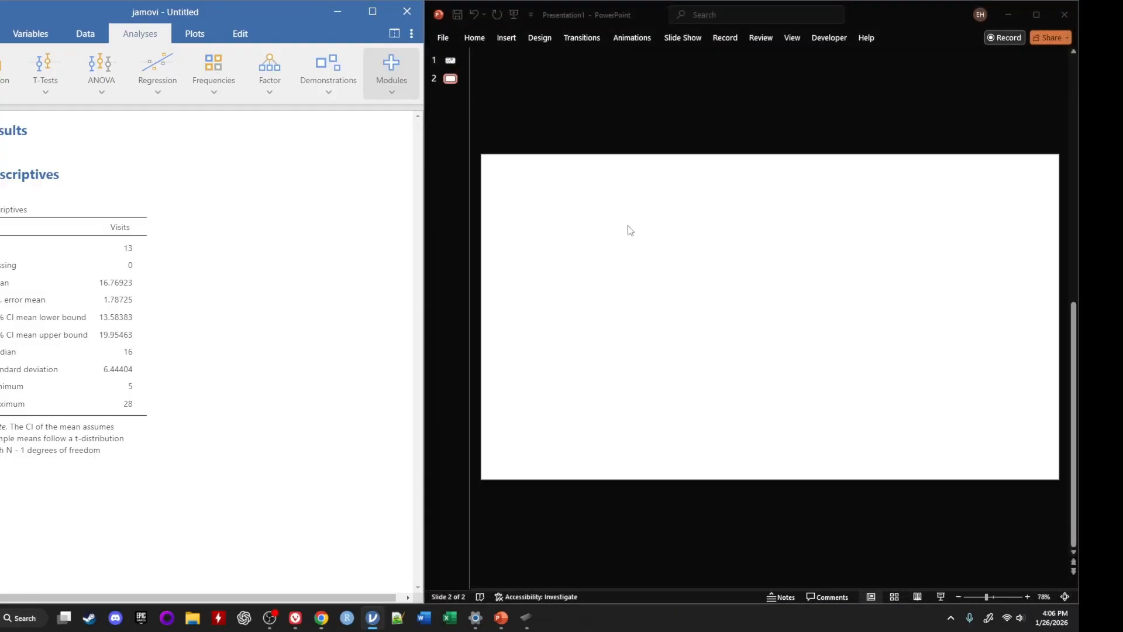
scroll(628, 225, "up", 1)
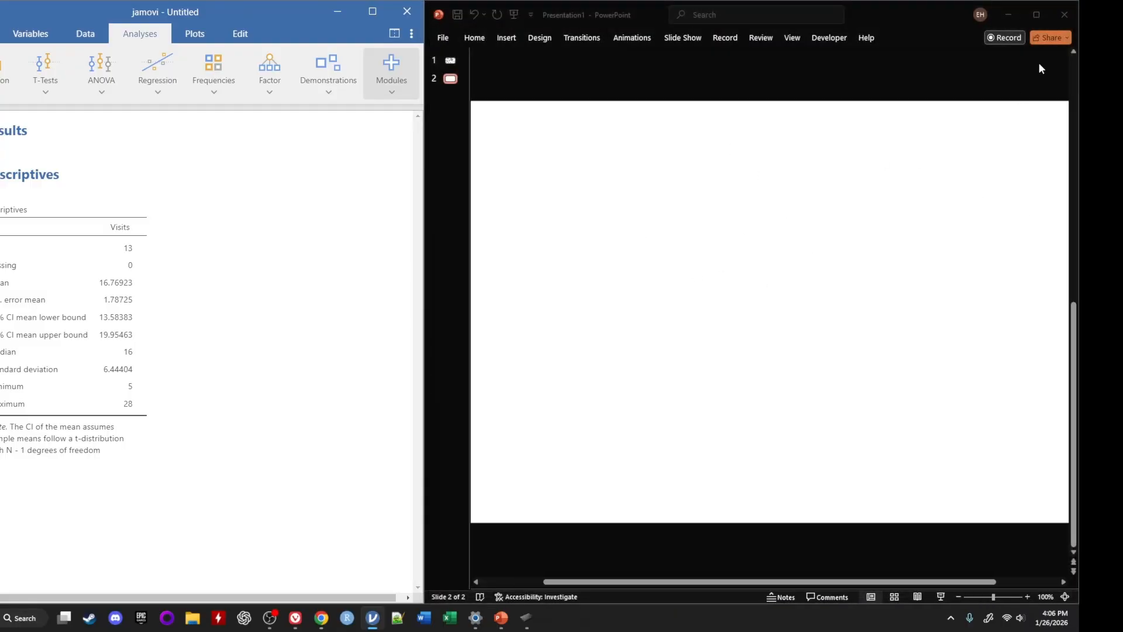
Draw a freehand bell curve on the blank PowerPoint slide with a horizontal baseline and a dashed vertical centre line
left_click(467, 158)
left_click_drag(516, 280, 753, 260)
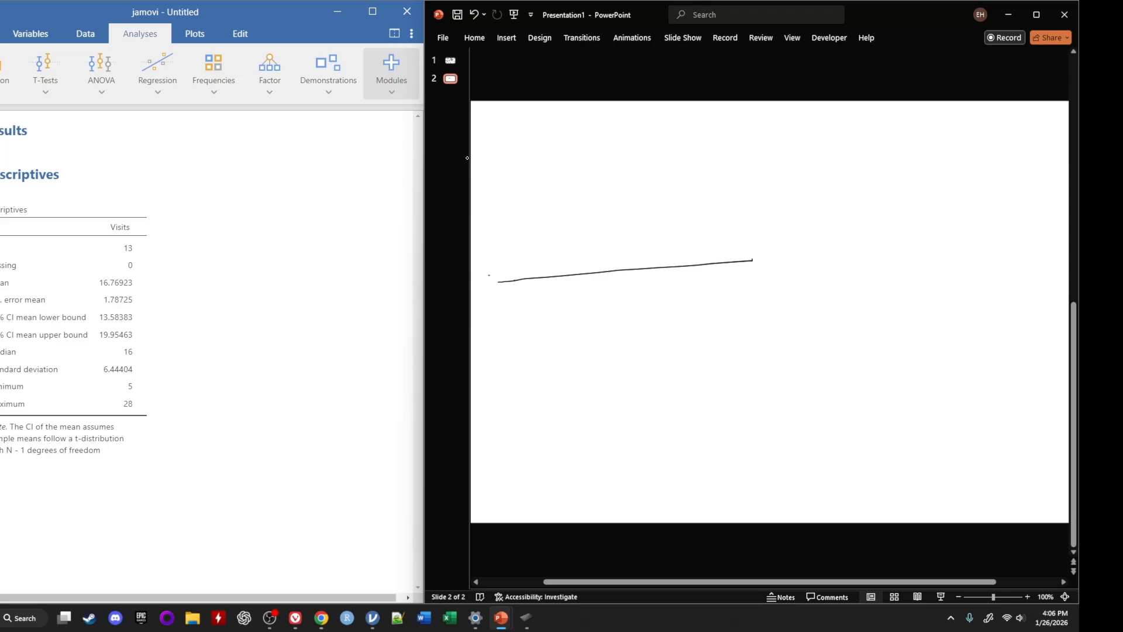
mouse_move(488, 274)
left_mouse_down()
mouse_move(637, 153)
mouse_move(795, 258)
mouse_move(812, 256)
left_mouse_up()
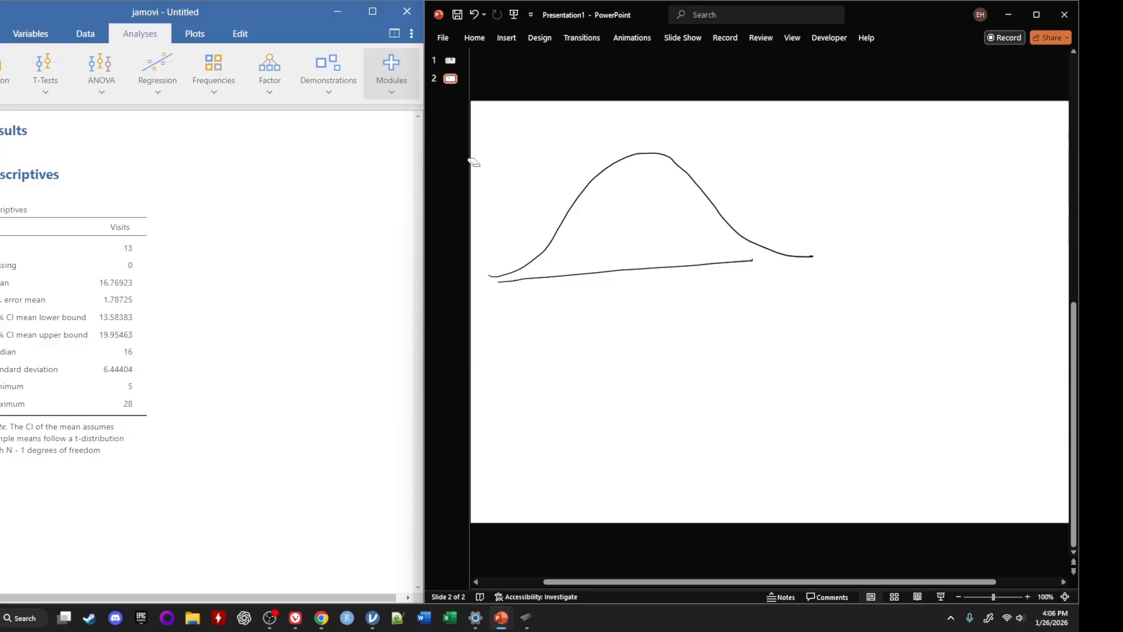
key("ctrl+z")
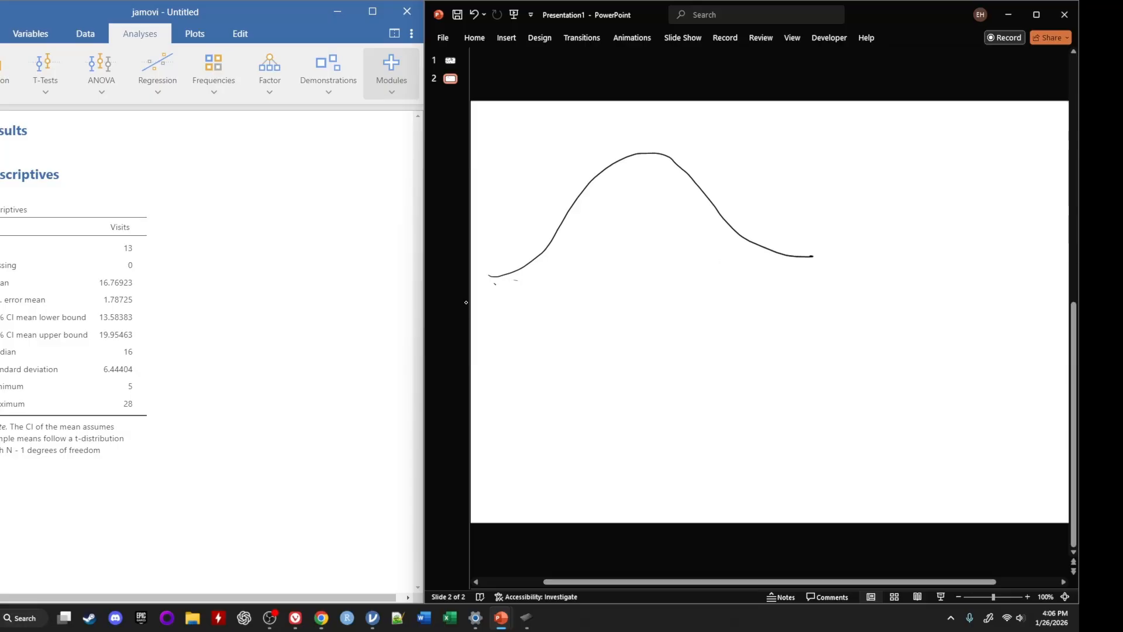
left_click_drag(495, 284, 835, 275)
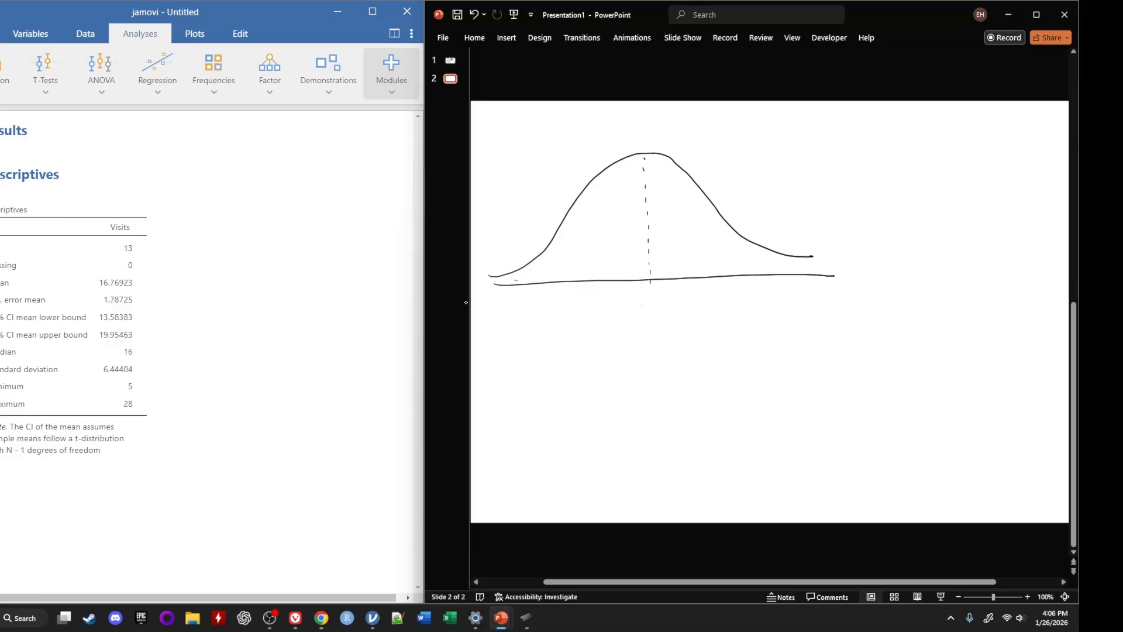
Label the curve's centre line below the baseline with x̄ = 16.8
mouse_move(642, 304)
left_mouse_down()
mouse_move(657, 316)
mouse_move(642, 317)
mouse_move(658, 296)
left_mouse_up()
left_click(661, 302)
mouse_move(674, 297)
left_mouse_down()
mouse_move(673, 313)
mouse_move(680, 305)
left_mouse_up()
left_click(696, 306)
left_click_drag(704, 294, 707, 299)
Circle the curve's two inflection points, connect them with dashed lines, and label their distance from the centre SE = 1.8
left_click_drag(703, 195, 705, 194)
left_click_drag(577, 199, 577, 198)
left_click_drag(656, 197, 687, 195)
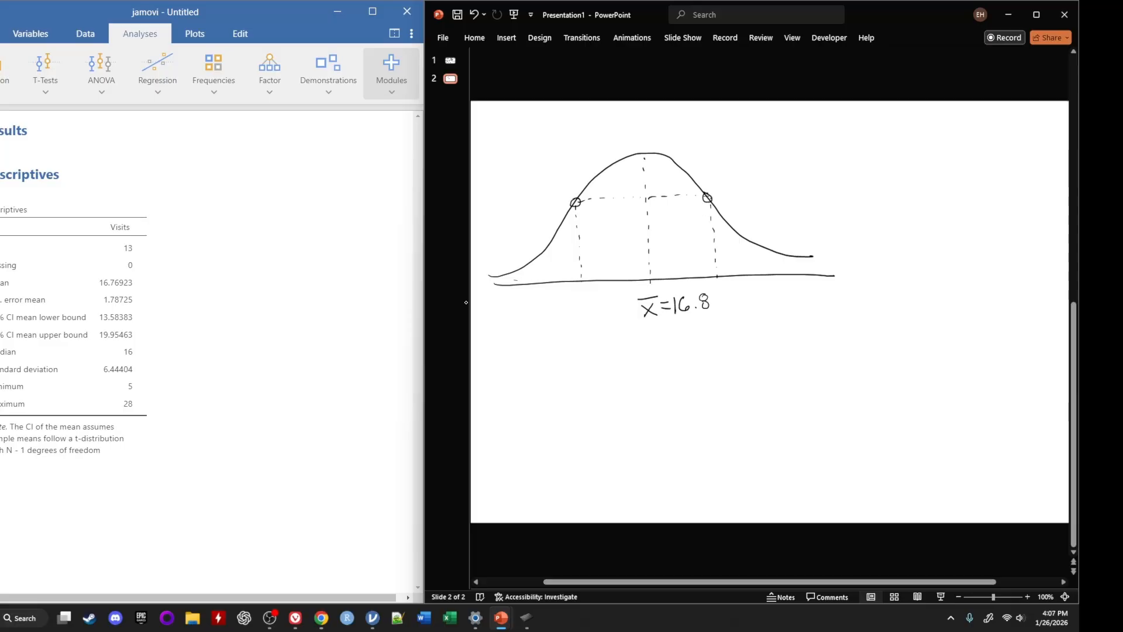
mouse_move(681, 186)
left_mouse_down()
mouse_move(718, 159)
mouse_move(761, 165)
left_mouse_up()
mouse_move(791, 144)
left_mouse_down()
mouse_move(793, 159)
mouse_move(811, 144)
left_mouse_up()
Label the baseline 15 and 18.6 below the dashed lines one standard error from the mean
left_click_drag(576, 291, 582, 306)
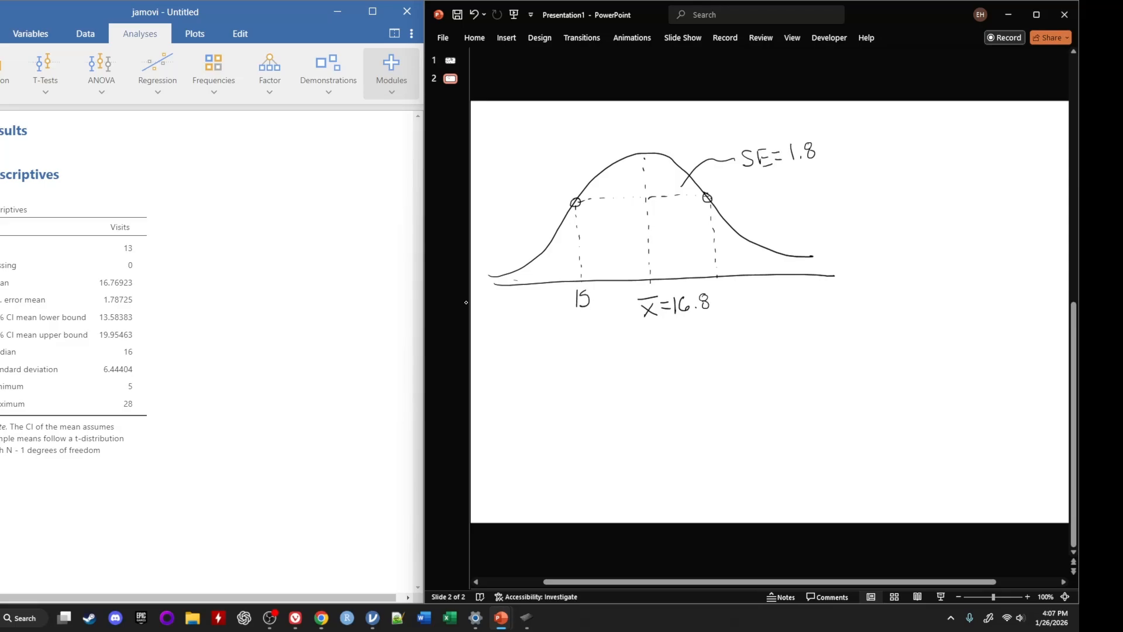
mouse_move(719, 283)
left_mouse_down()
mouse_move(715, 295)
mouse_move(743, 293)
left_mouse_up()
left_click(730, 297)
Label the baseline 13.2 and 20.4 two standard errors from the mean and draw thick cutoff lines just inside those marks
mouse_move(517, 290)
left_mouse_down()
mouse_move(516, 304)
mouse_move(539, 305)
left_mouse_up()
left_click(525, 303)
mouse_move(781, 278)
left_mouse_down()
mouse_move(773, 292)
mouse_move(786, 284)
mouse_move(800, 299)
left_mouse_up()
left_click(792, 296)
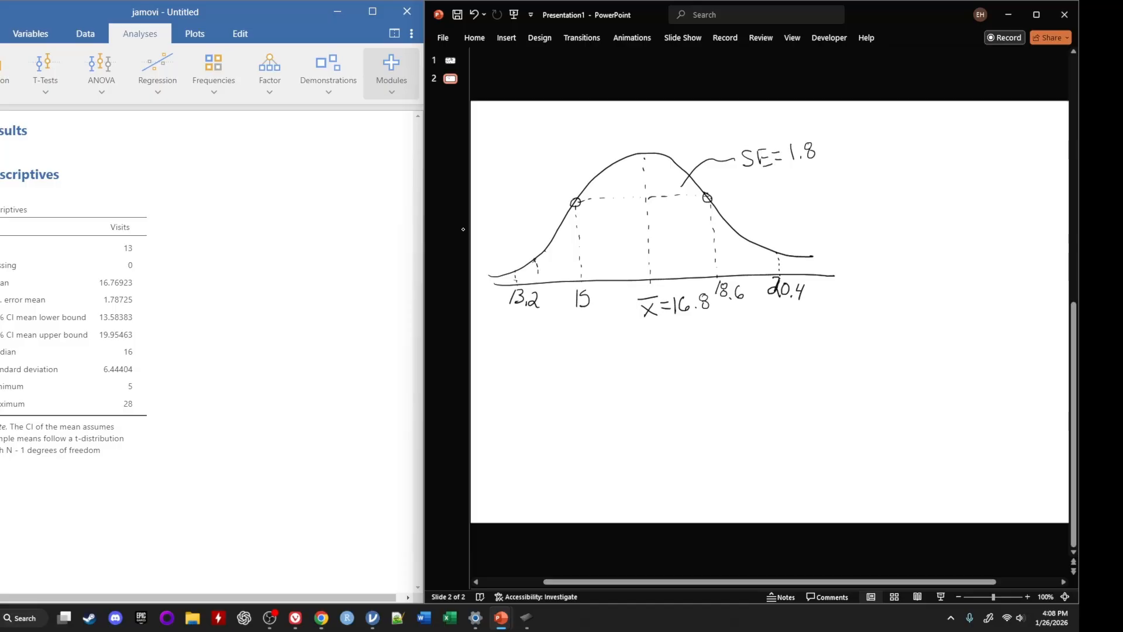
mouse_move(536, 260)
left_mouse_down()
mouse_move(542, 287)
mouse_move(540, 241)
mouse_move(542, 295)
mouse_move(540, 240)
left_mouse_up()
left_click_drag(762, 244, 764, 298)
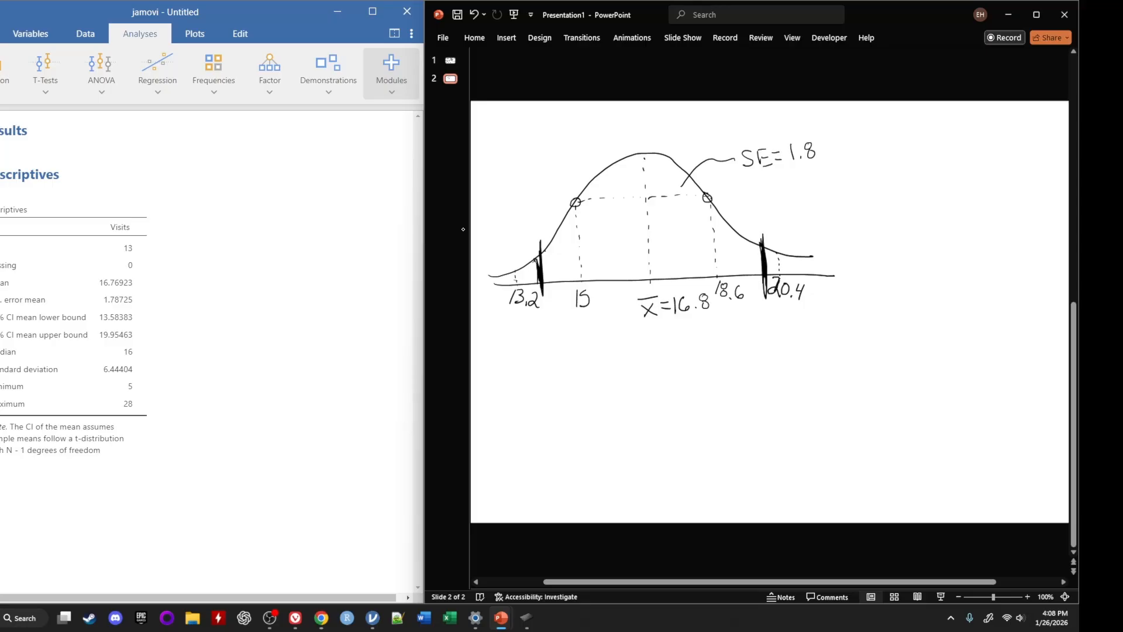
Write the formula CI 90% = x̄ ± t crit * SE below the bell curve
mouse_move(539, 357)
left_mouse_down()
mouse_move(542, 380)
mouse_move(556, 353)
mouse_move(550, 379)
left_mouse_up()
left_click_drag(544, 379, 591, 382)
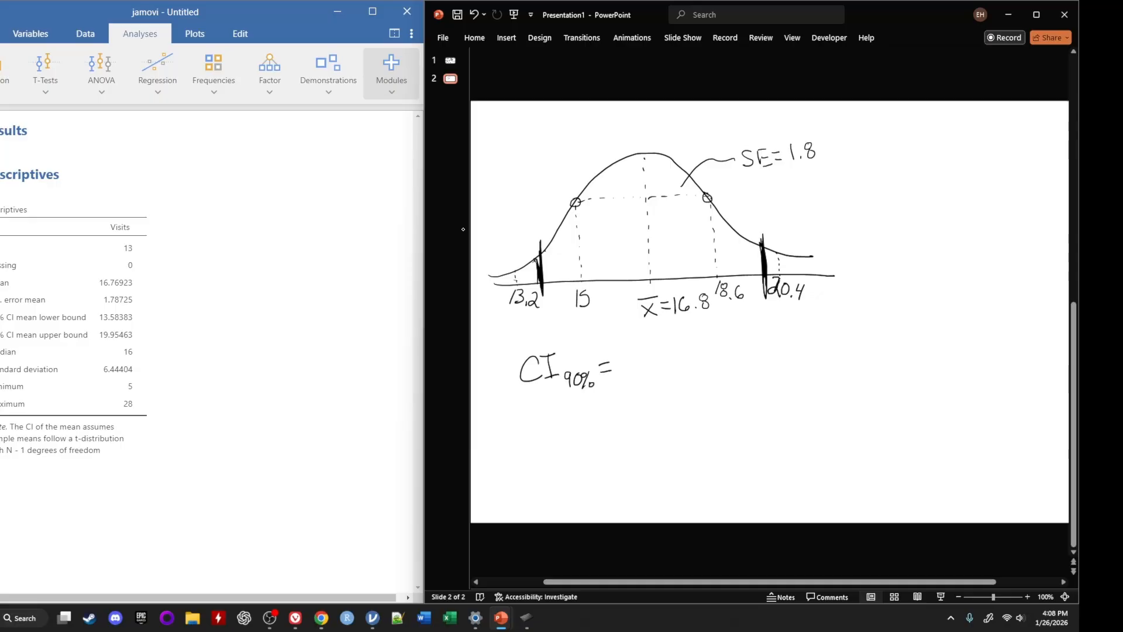
mouse_move(621, 353)
left_mouse_down()
mouse_move(637, 372)
mouse_move(621, 375)
mouse_move(635, 347)
mouse_move(663, 363)
mouse_move(685, 361)
mouse_move(682, 351)
mouse_move(689, 369)
left_mouse_up()
mouse_move(694, 368)
left_mouse_down()
mouse_move(731, 355)
mouse_move(721, 356)
left_mouse_up()
left_click(724, 345)
mouse_move(726, 342)
left_mouse_down()
mouse_move(726, 358)
mouse_move(734, 350)
left_mouse_up()
mouse_move(742, 338)
left_mouse_down()
mouse_move(732, 365)
mouse_move(751, 365)
mouse_move(770, 338)
left_mouse_up()
left_click_drag(756, 351, 772, 361)
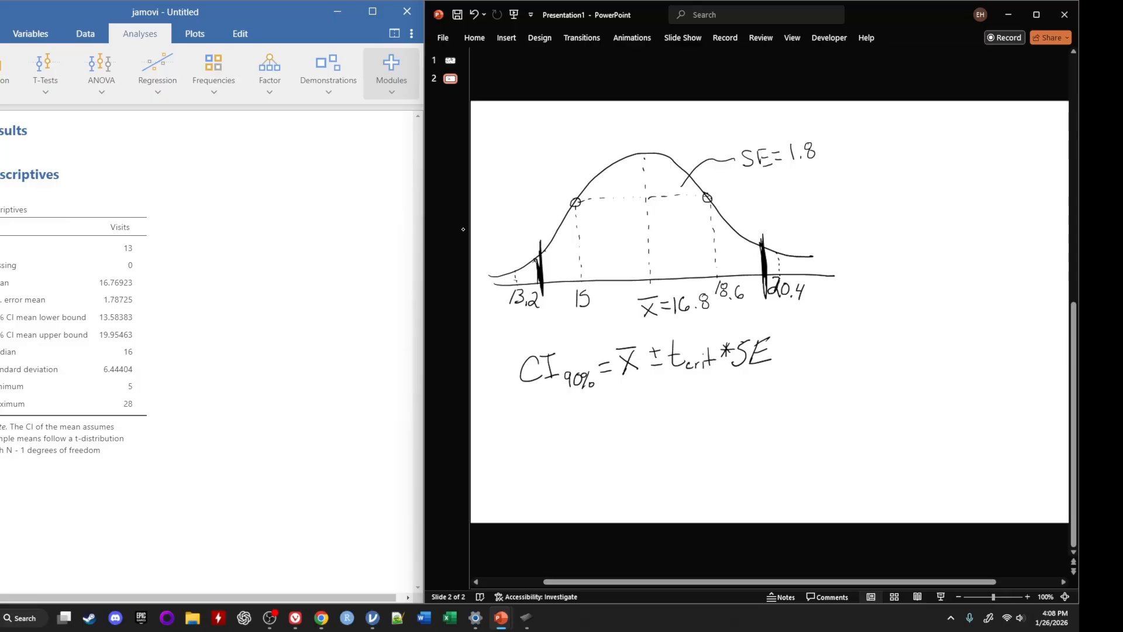
Write the substituted line = 16.8 ± t crit * 1.8 under the formula and double-underline t crit
mouse_move(595, 428)
left_mouse_down()
mouse_move(611, 426)
mouse_move(621, 443)
mouse_move(629, 430)
left_mouse_up()
left_click(647, 434)
mouse_move(658, 424)
left_mouse_down()
mouse_move(679, 418)
mouse_move(704, 434)
mouse_move(704, 415)
mouse_move(732, 435)
left_mouse_up()
left_click_drag(724, 424, 757, 421)
left_click_drag(750, 419, 764, 413)
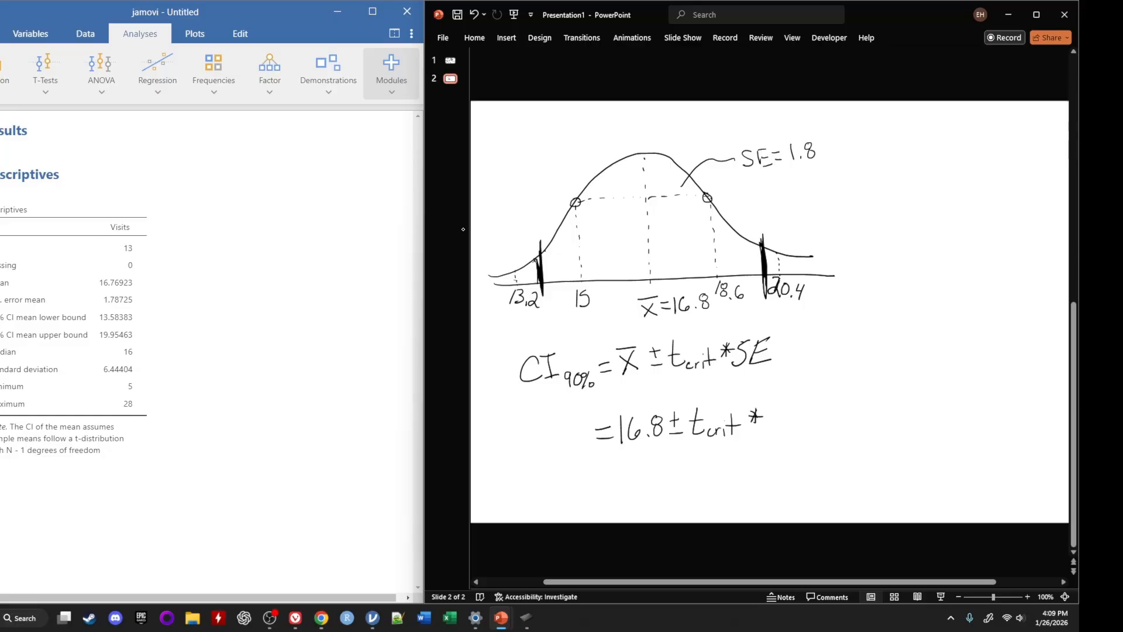
mouse_move(774, 402)
left_mouse_down()
mouse_move(771, 430)
mouse_move(797, 409)
left_mouse_up()
left_click(780, 426)
mouse_move(696, 444)
left_mouse_down()
mouse_move(735, 443)
mouse_move(734, 455)
left_mouse_up()
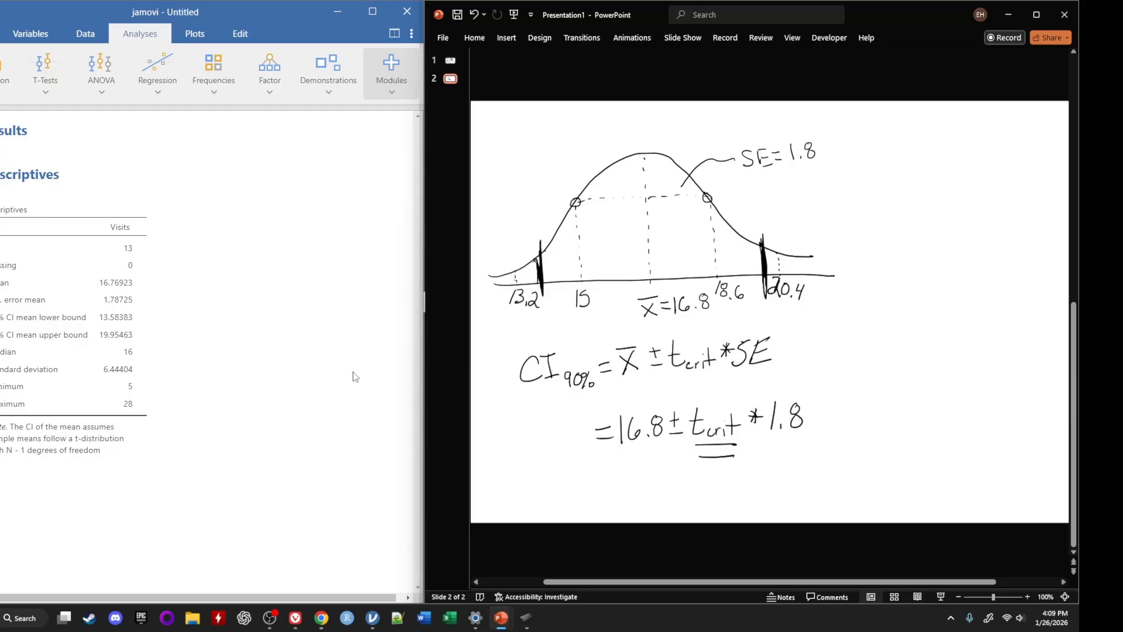
Enlarge jamovi to full screen and look up the distrACTION module in the jamovi library by searching for "distra"
left_click(372, 11)
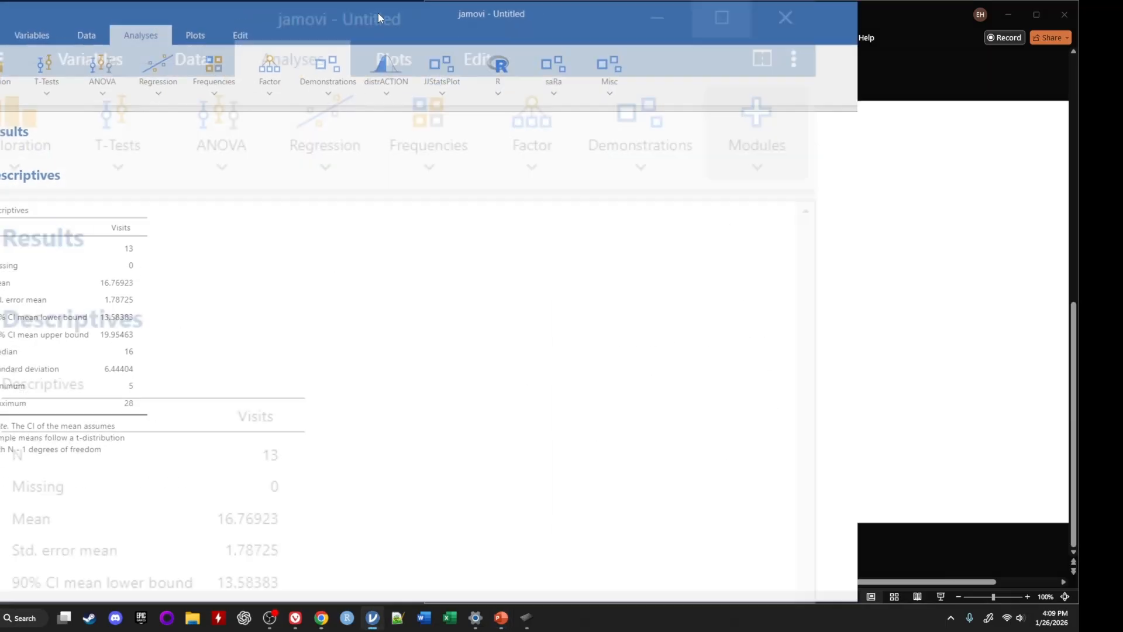
left_click(384, 93)
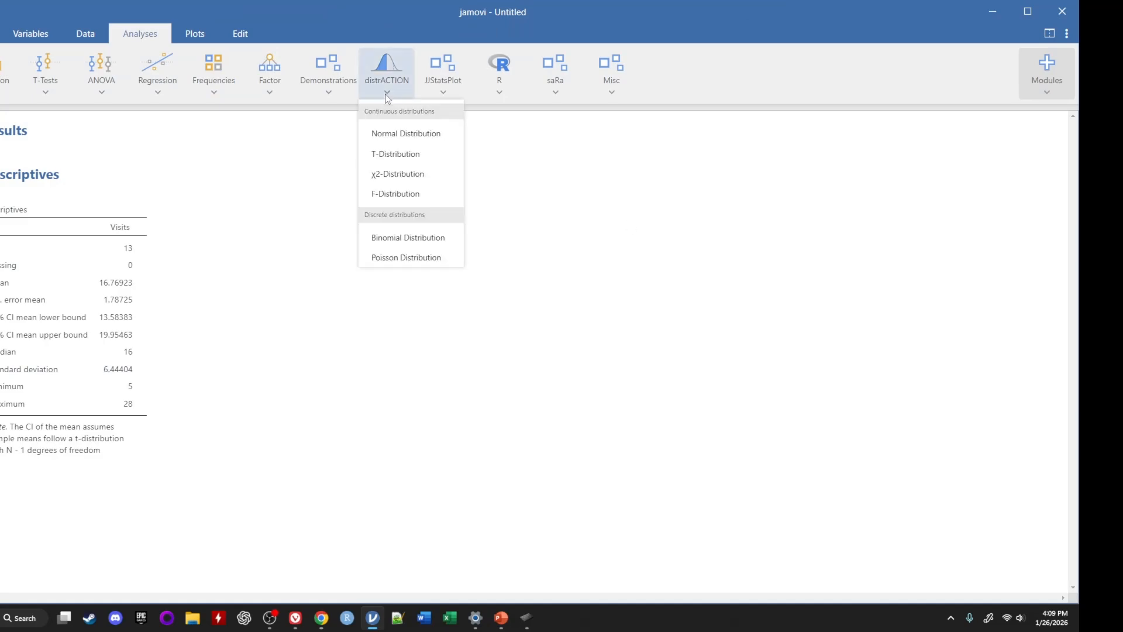
left_click(776, 232)
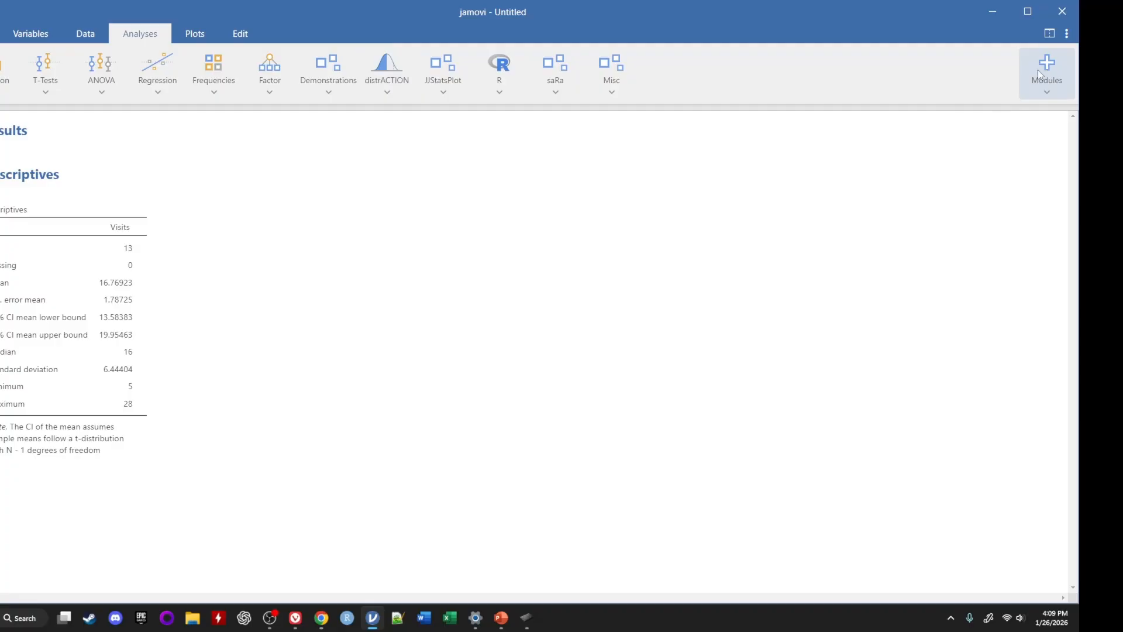
left_click(1054, 58)
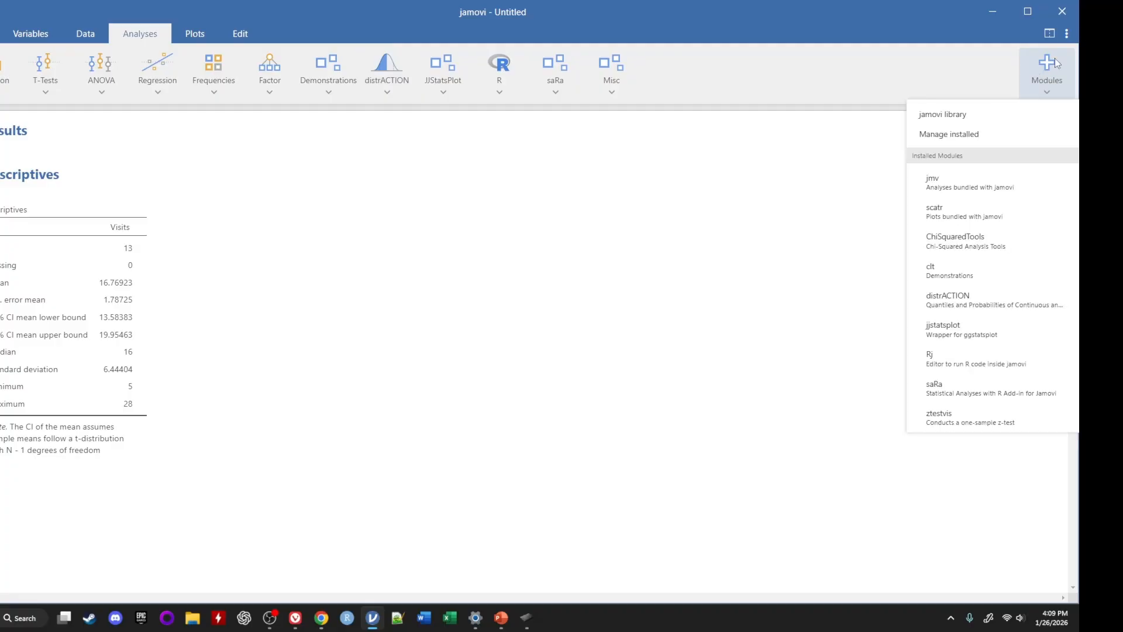
left_click(940, 114)
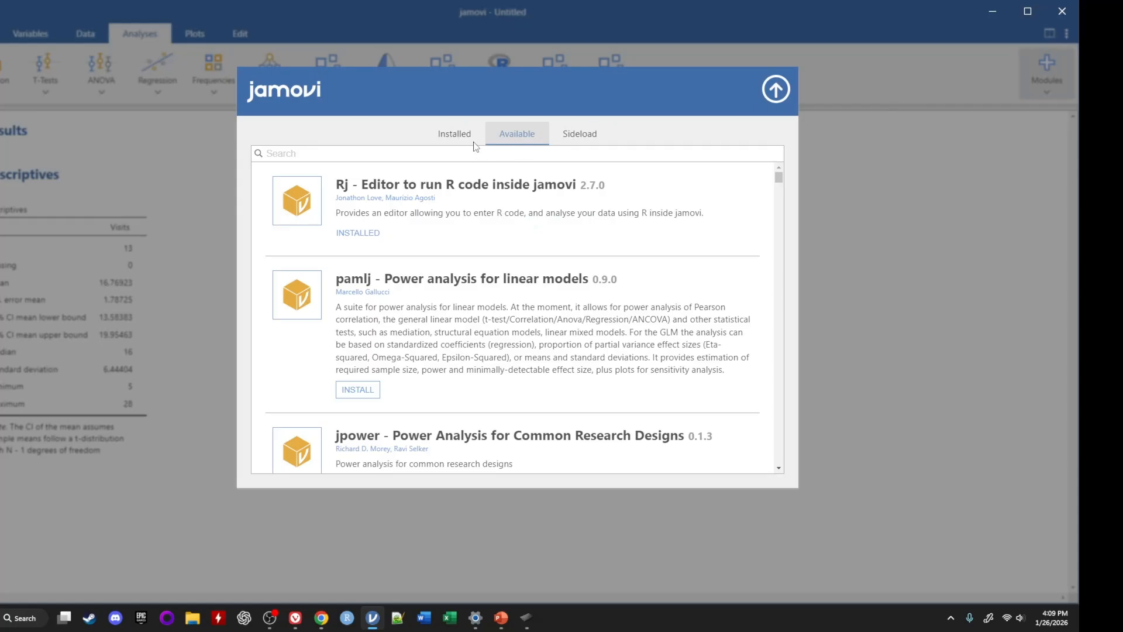
left_click(406, 154)
type("dist")
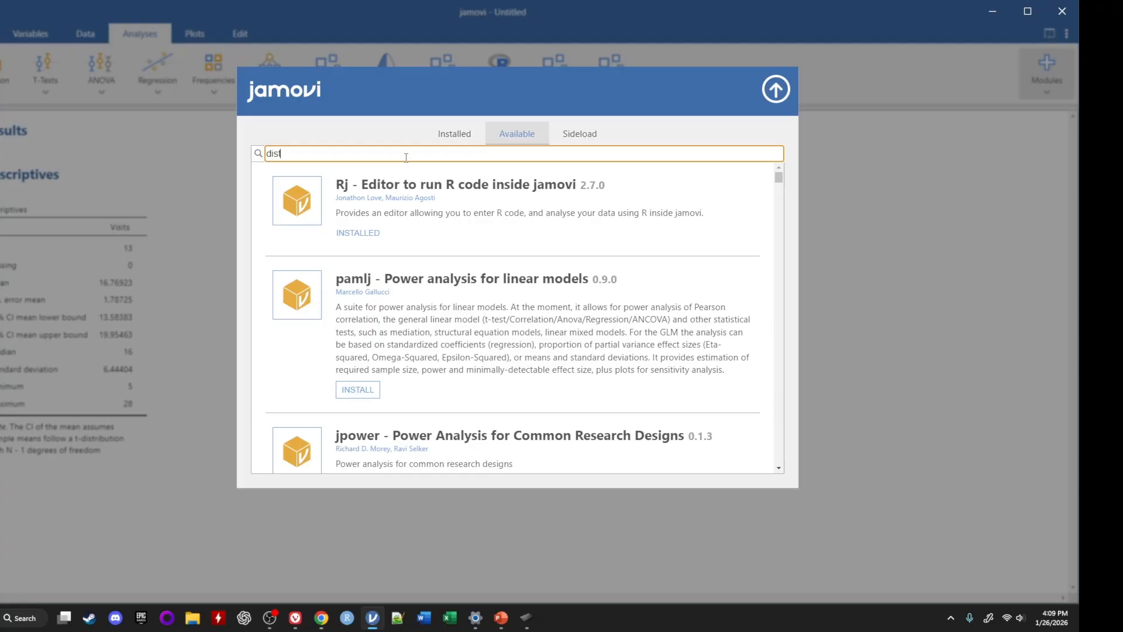
type("ra")
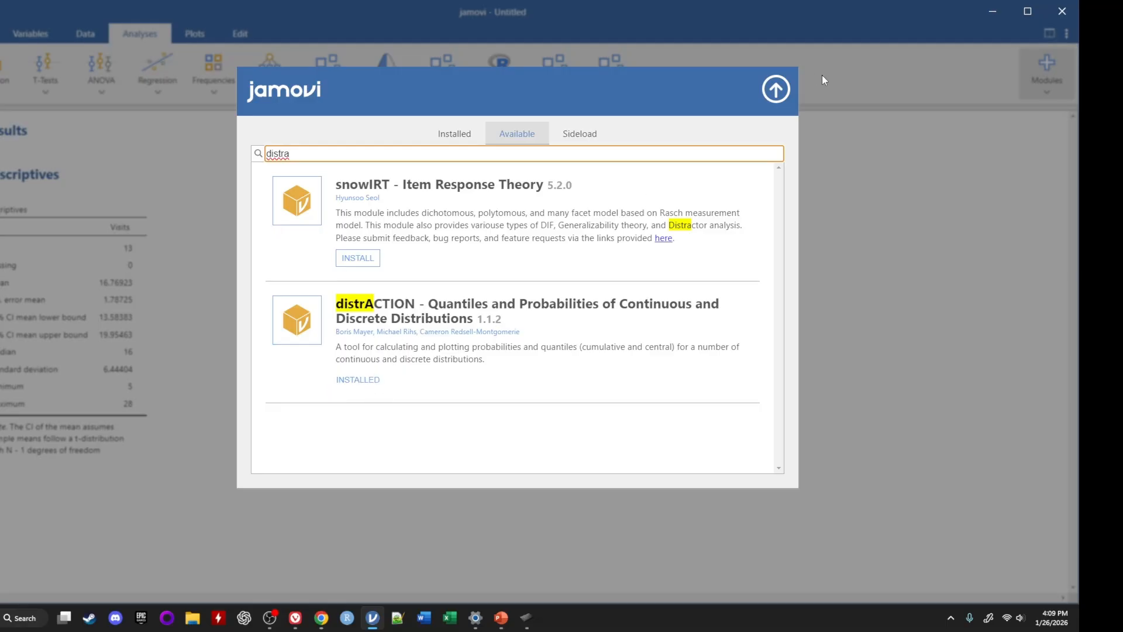
left_click(777, 91)
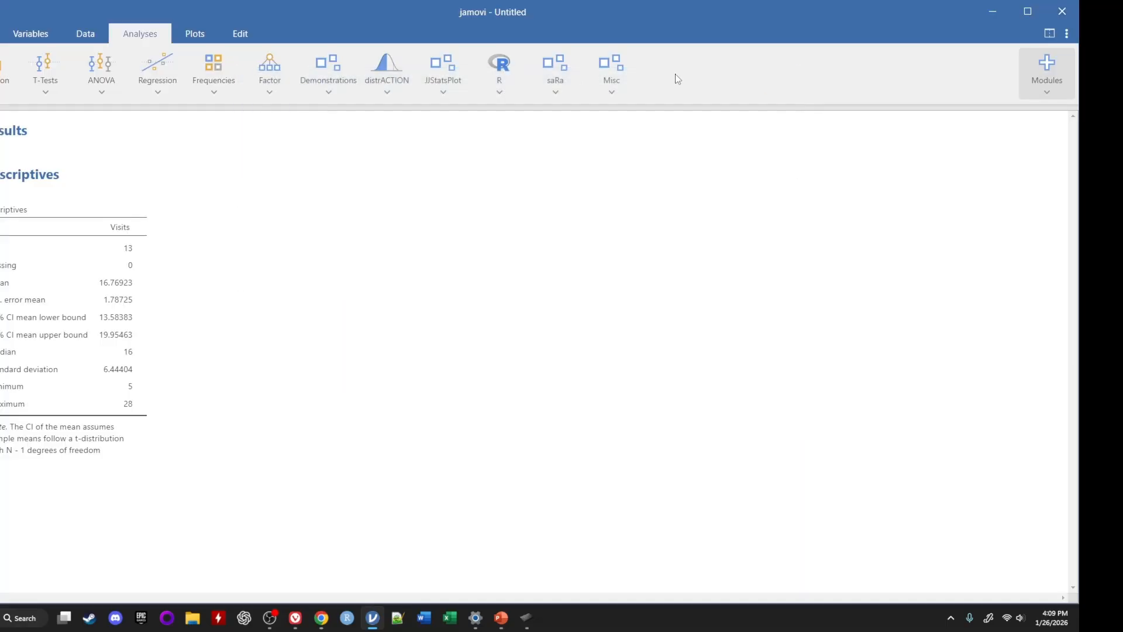
Add a distrACTION T-Distribution analysis and check the sample size N in the Descriptives table
left_click(393, 89)
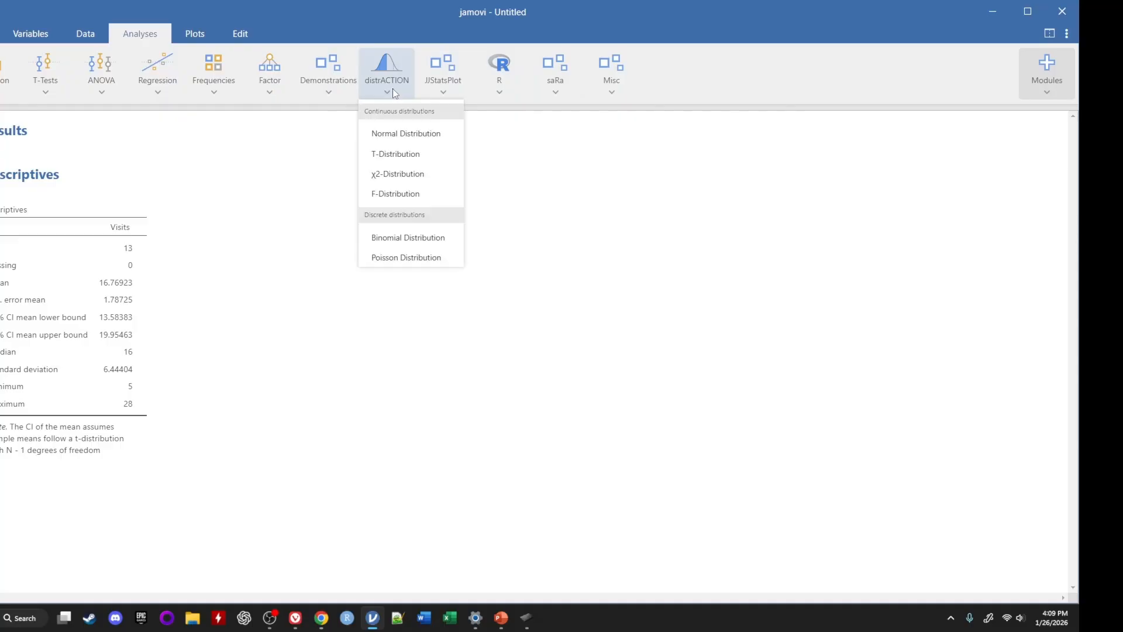
left_click(400, 155)
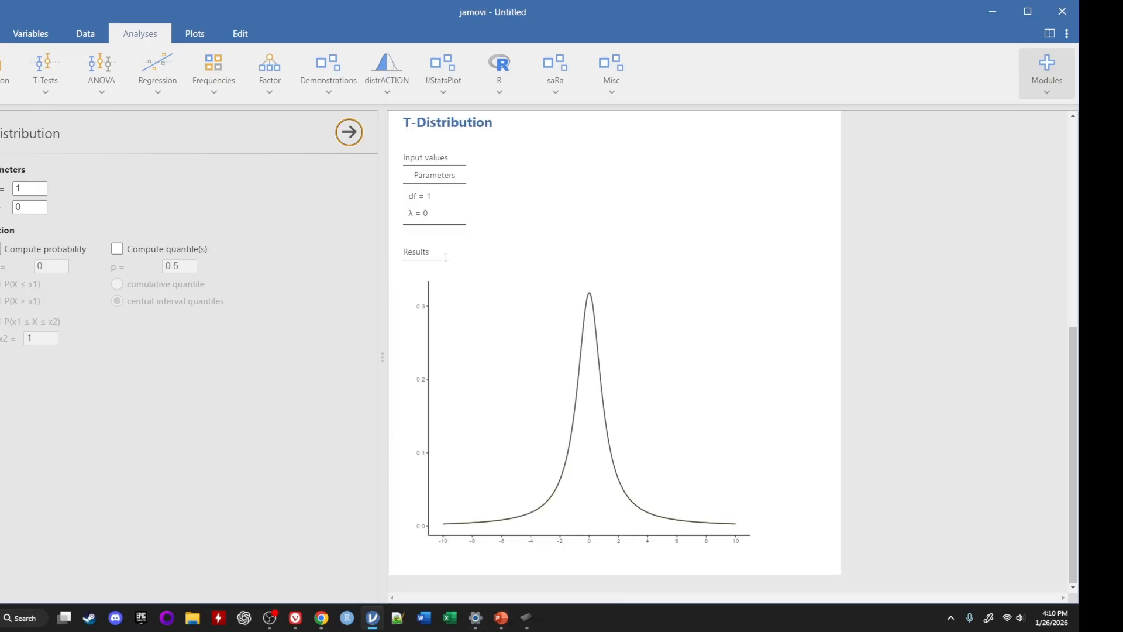
scroll(464, 258, "up", 5)
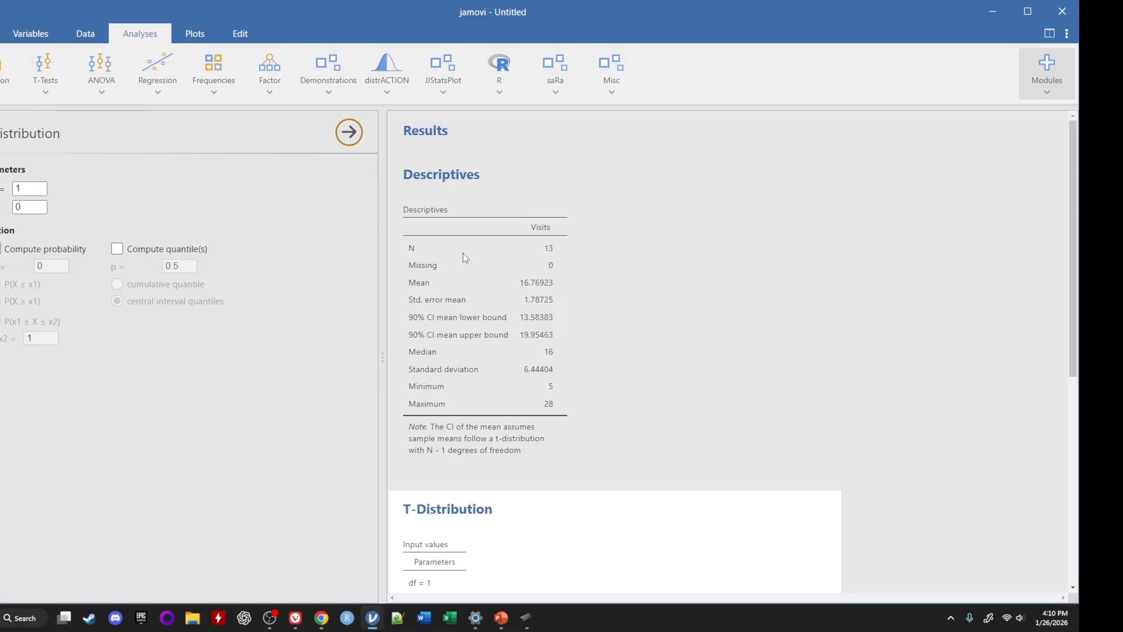
left_click(462, 253)
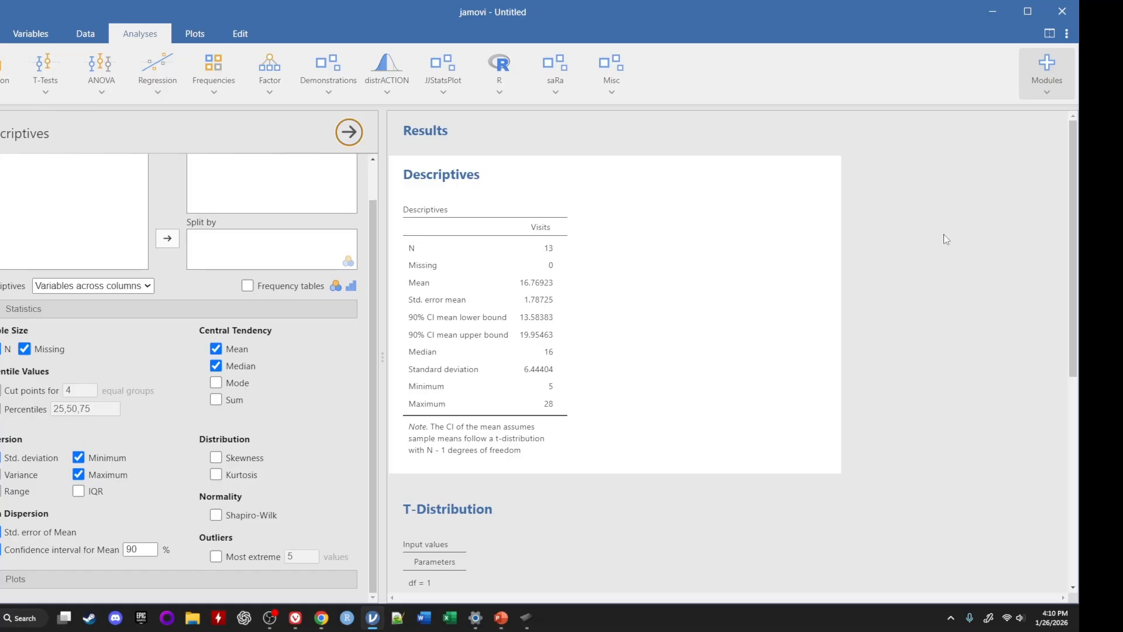
Return to the PowerPoint slide and write the degrees-of-freedom calculation df = n-1, df = 13-1 beside the curve
left_click(994, 12)
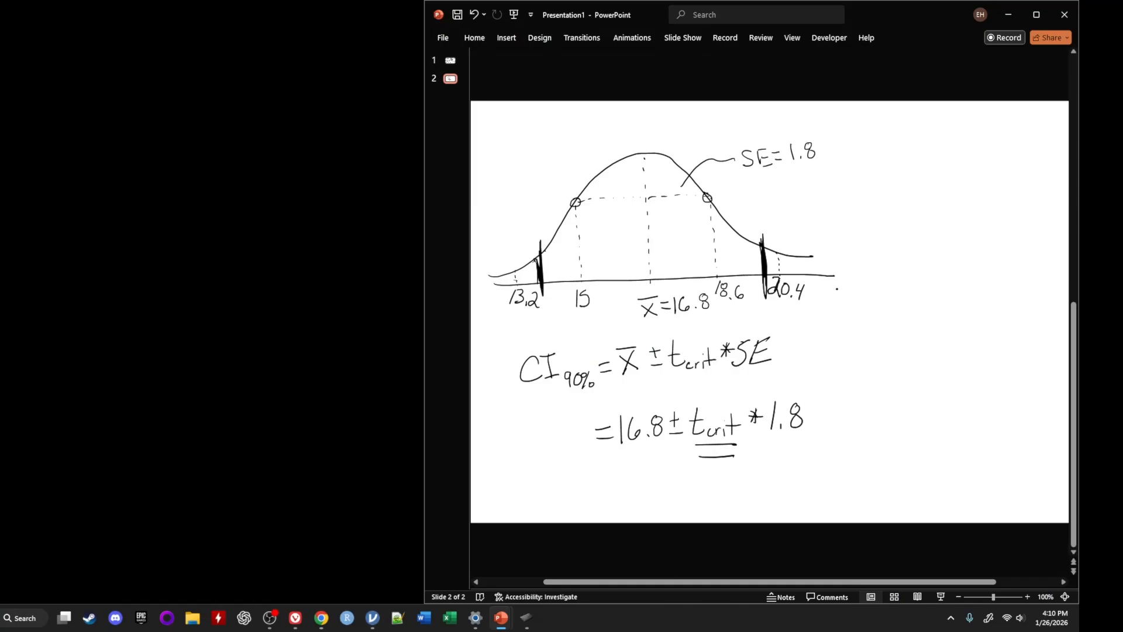
mouse_move(879, 146)
left_mouse_down()
mouse_move(871, 155)
mouse_move(900, 132)
mouse_move(930, 155)
mouse_move(953, 152)
left_mouse_up()
mouse_move(882, 184)
left_mouse_down()
mouse_move(876, 193)
mouse_move(924, 190)
left_mouse_up()
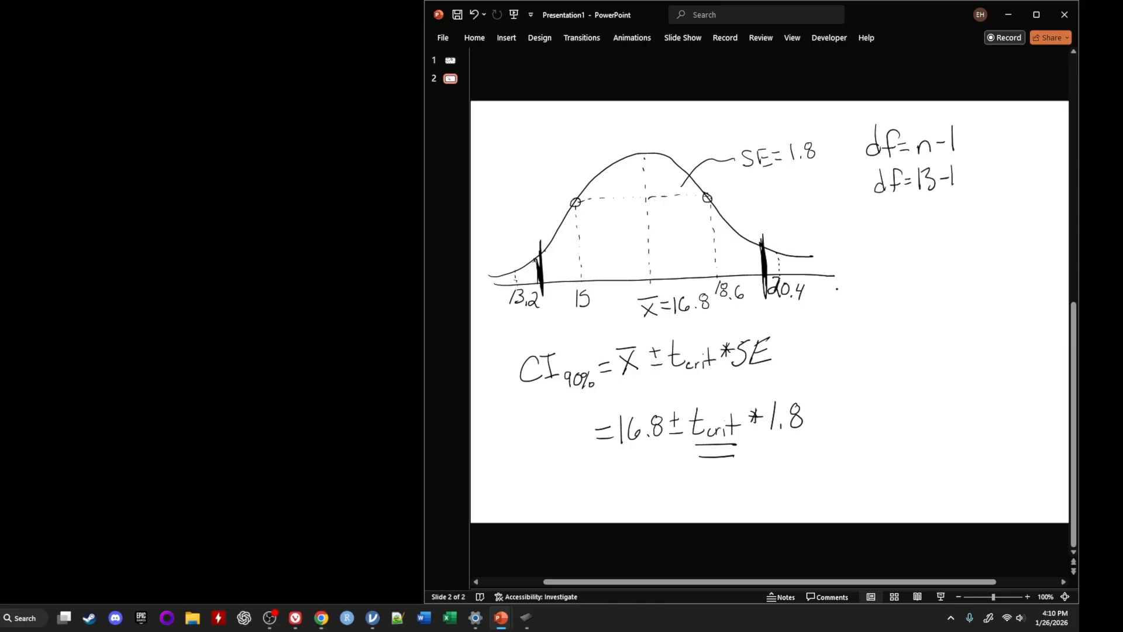
left_click_drag(986, 159, 987, 183)
left_click_drag(993, 166, 1010, 183)
Switch to jamovi, set the T-Distribution's df to 12, and turn on Compute quantile(s)
left_click(372, 617)
scroll(507, 281, "down", 8)
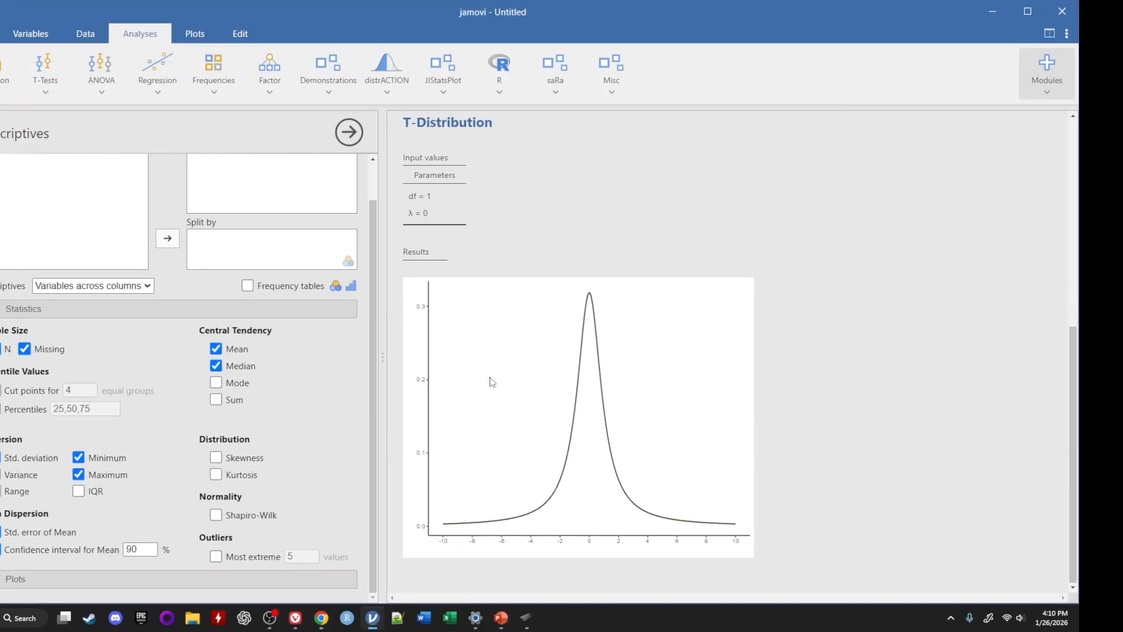
left_click(491, 381)
left_click(29, 189)
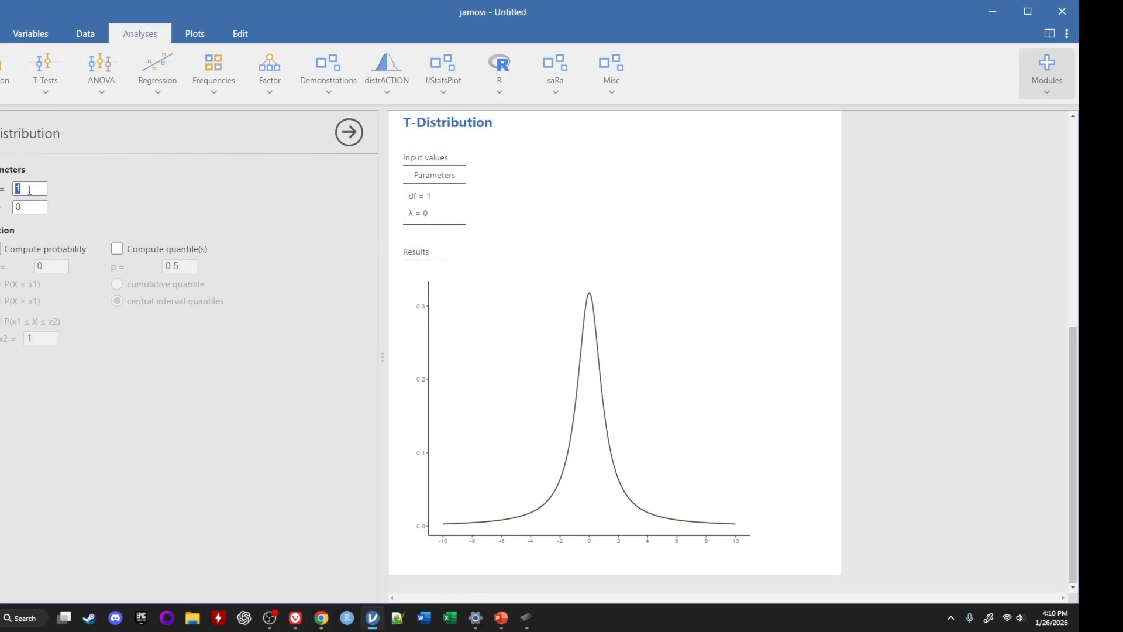
type("12")
key("Return")
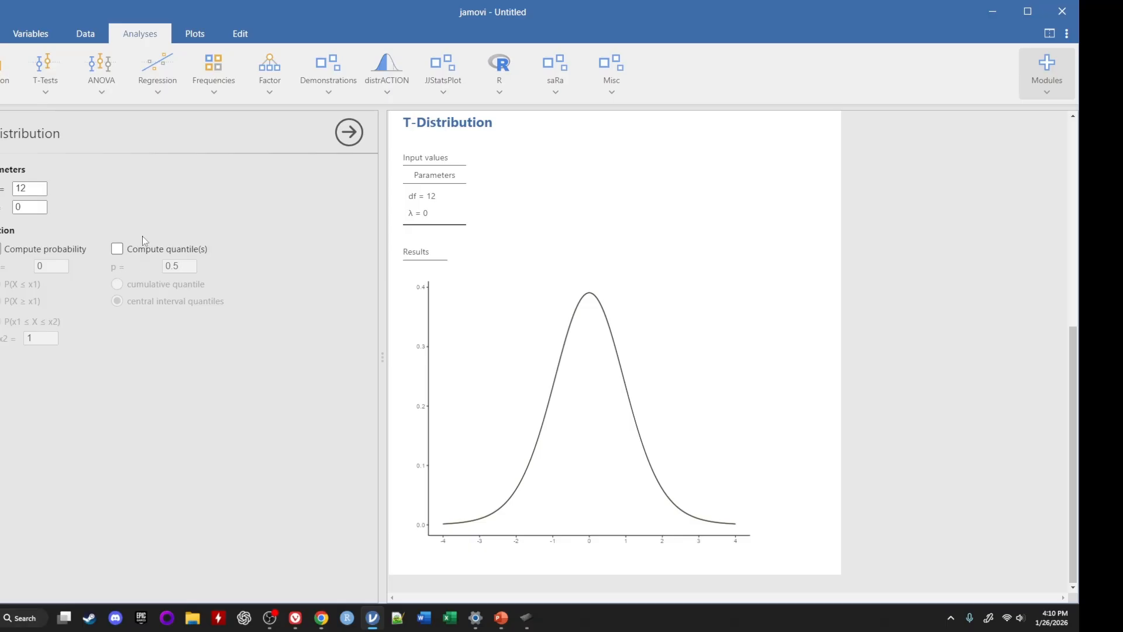
left_click(117, 251)
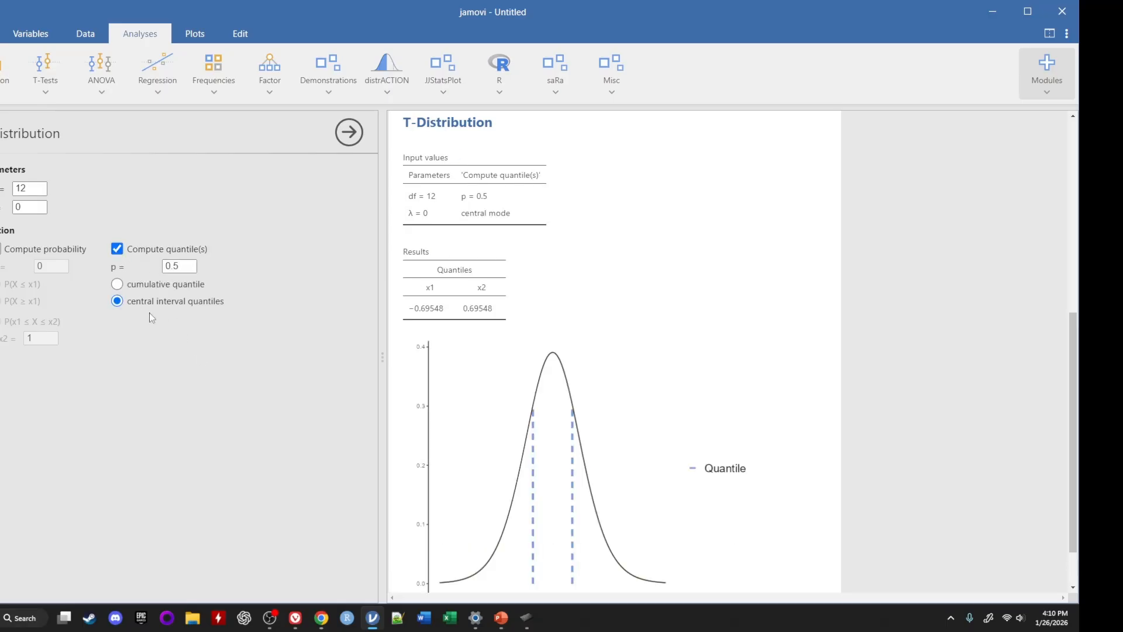
Set the T-Distribution's quantile probability p to 0.90 for central interval quantiles and view the updated results
scroll(476, 368, "down", 2)
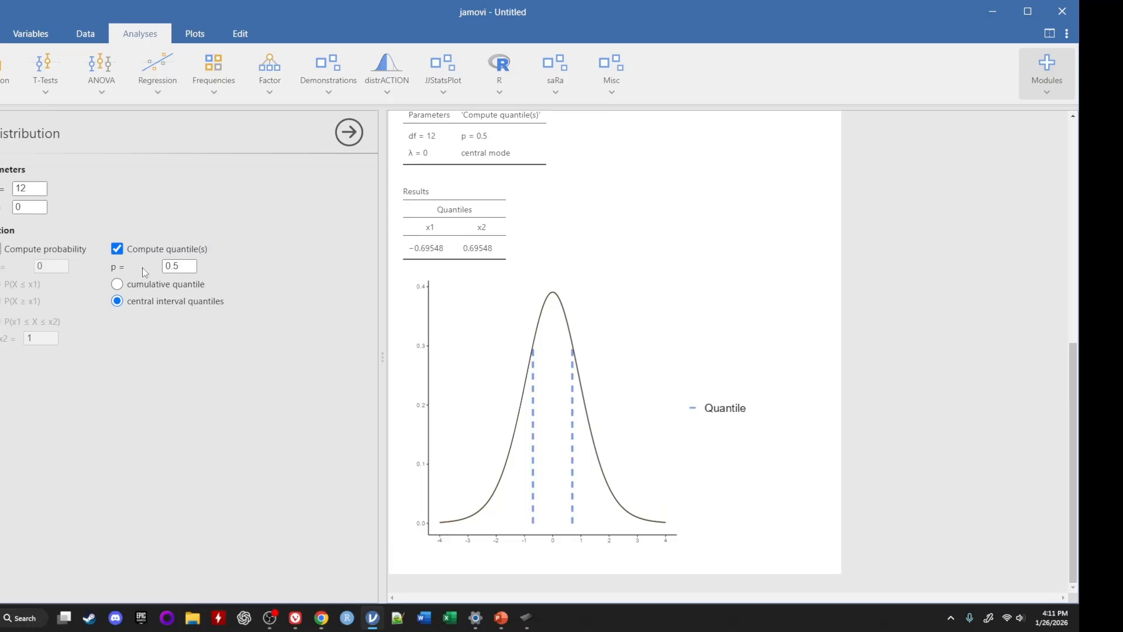
left_click(179, 267)
left_click(179, 267)
key("BackSpace")
type("90")
scroll(556, 254, "up", 8)
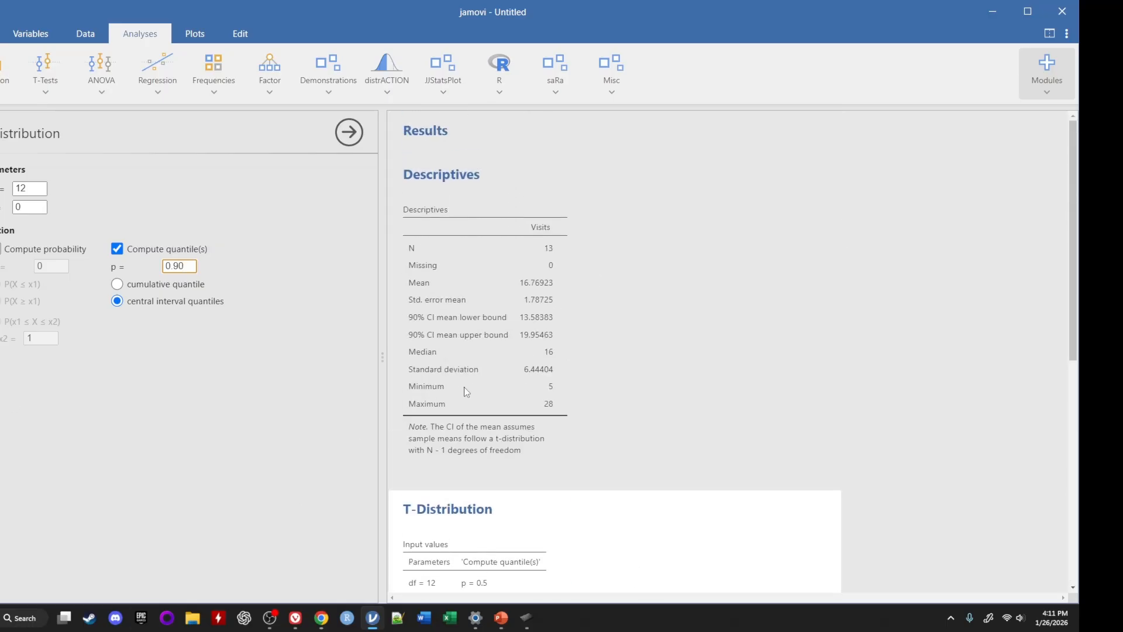
scroll(490, 460, "down", 7)
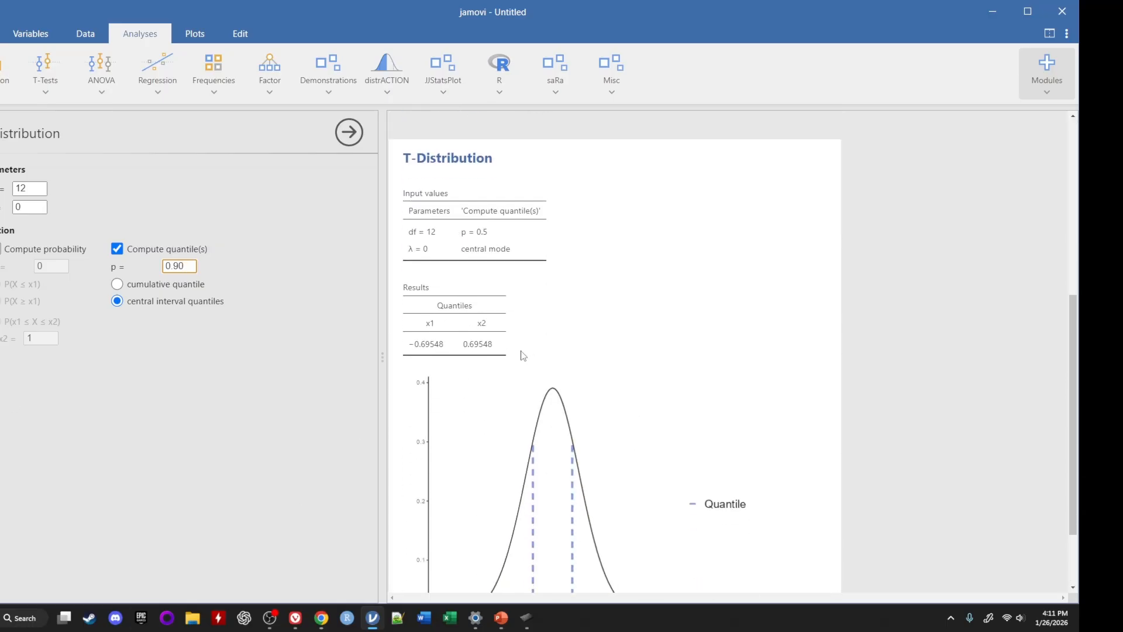
scroll(445, 210, "up", 1)
scroll(529, 433, "down", 1)
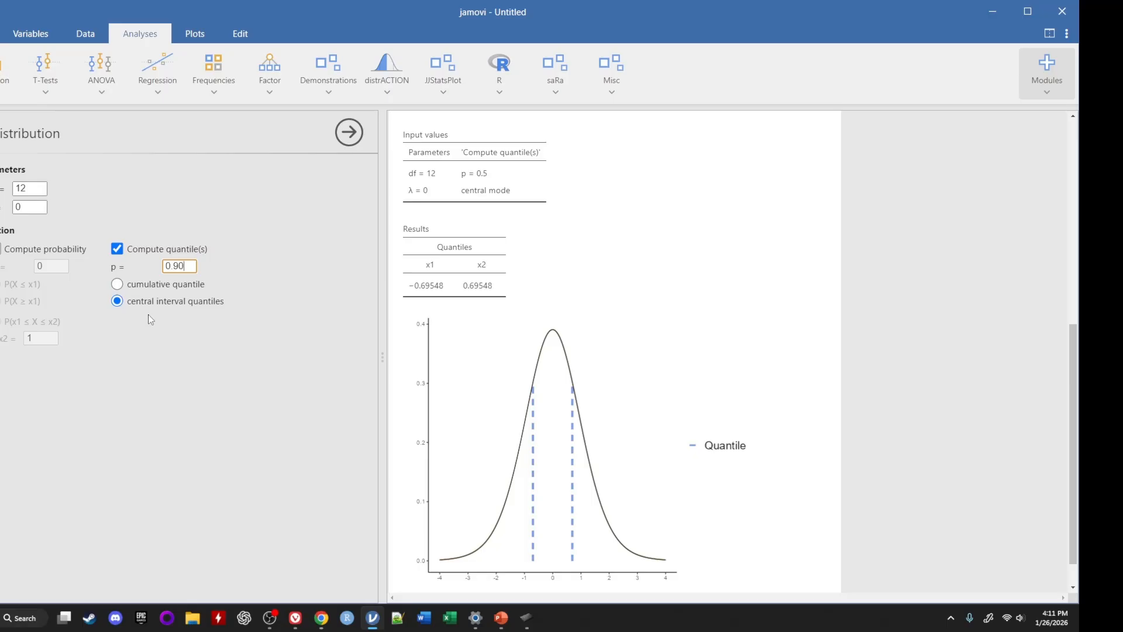
key("Return")
scroll(538, 386, "down", 2)
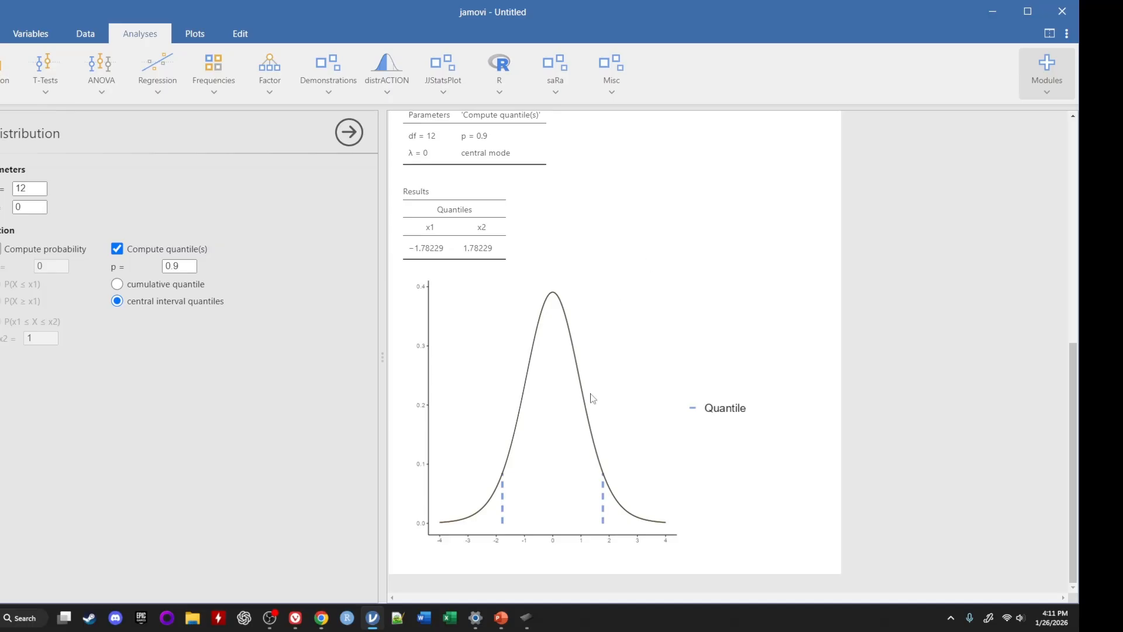
Return to the PowerPoint slide and handwrite t crit = 1.78229 beneath the degrees-of-freedom calculation
left_click(987, 16)
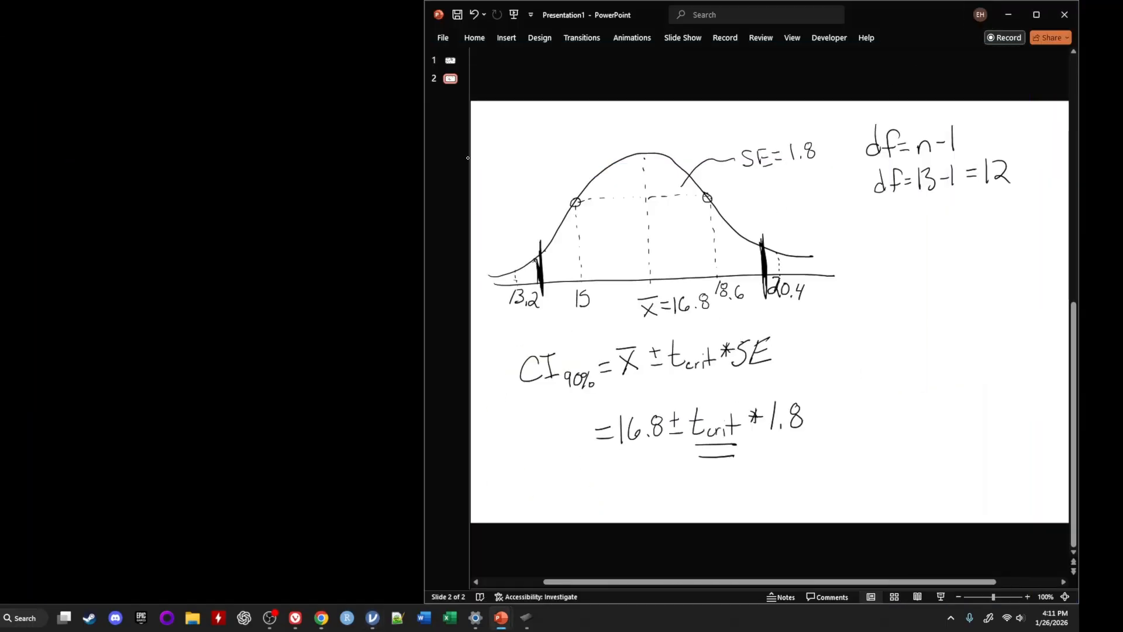
mouse_move(882, 232)
left_mouse_down()
mouse_move(888, 265)
mouse_move(883, 248)
mouse_move(905, 269)
left_mouse_up()
left_click_drag(908, 261, 909, 268)
left_click_drag(928, 232, 930, 266)
left_click_drag(921, 247, 949, 246)
mouse_move(940, 258)
left_mouse_down()
mouse_move(962, 261)
mouse_move(988, 228)
mouse_move(986, 252)
mouse_move(1002, 241)
mouse_move(1007, 251)
left_mouse_up()
left_click(971, 256)
left_click_drag(1017, 232, 1028, 250)
left_click_drag(1034, 232, 1057, 250)
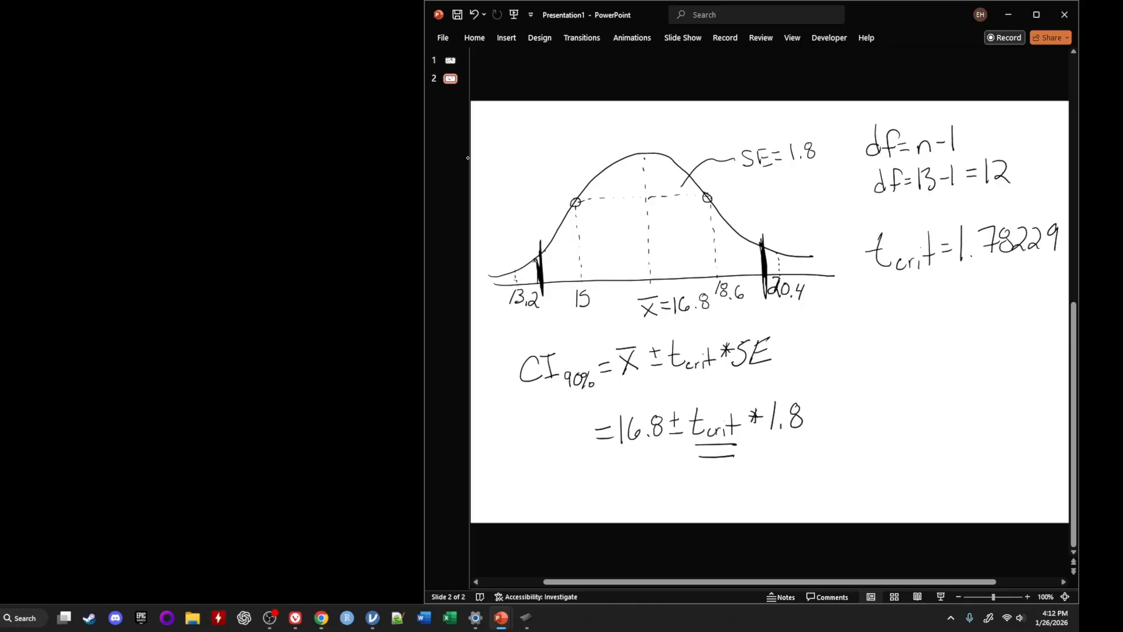
Handwrite the substituted line = 16.8 ± 1.78229 * 1.8 below the previous confidence interval equation
mouse_move(595, 488)
left_mouse_down()
mouse_move(622, 493)
mouse_move(689, 462)
left_mouse_up()
left_click(651, 483)
mouse_move(684, 455)
left_mouse_down()
mouse_move(704, 485)
mouse_move(731, 467)
mouse_move(725, 485)
left_mouse_up()
left_click(710, 483)
mouse_move(738, 468)
left_mouse_down()
mouse_move(732, 475)
mouse_move(776, 483)
left_mouse_up()
left_click_drag(790, 466, 791, 481)
left_click_drag(803, 465, 805, 475)
mouse_move(799, 466)
left_mouse_down()
mouse_move(820, 477)
mouse_move(839, 458)
left_mouse_up()
left_click(826, 477)
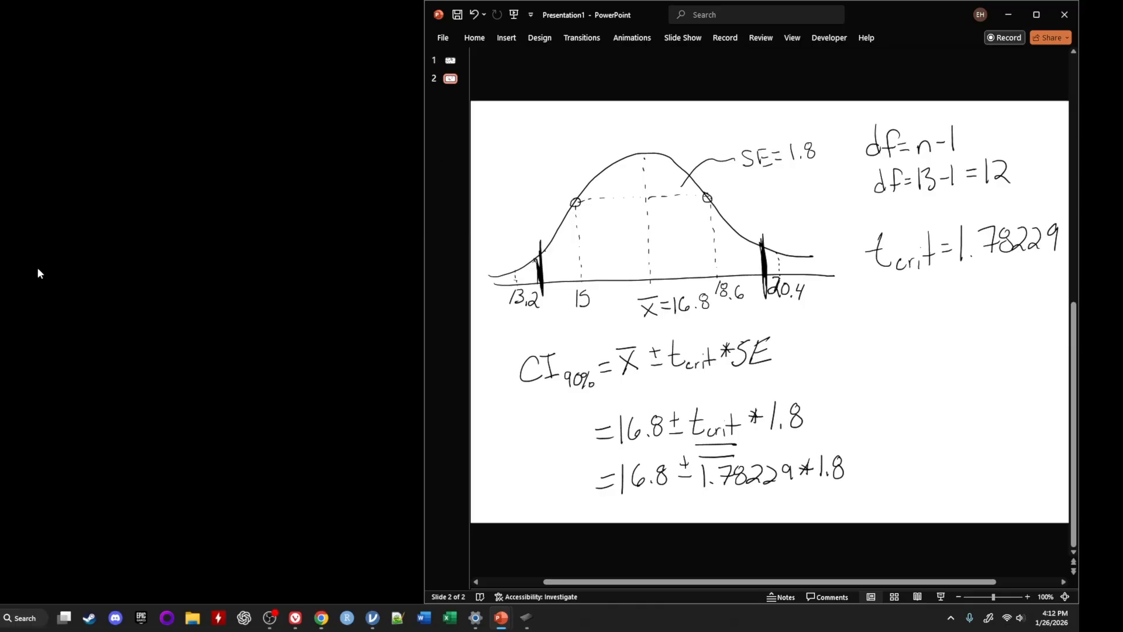
Switch to jamovi and add an Rj Editor + analysis from the R module
left_click(372, 619)
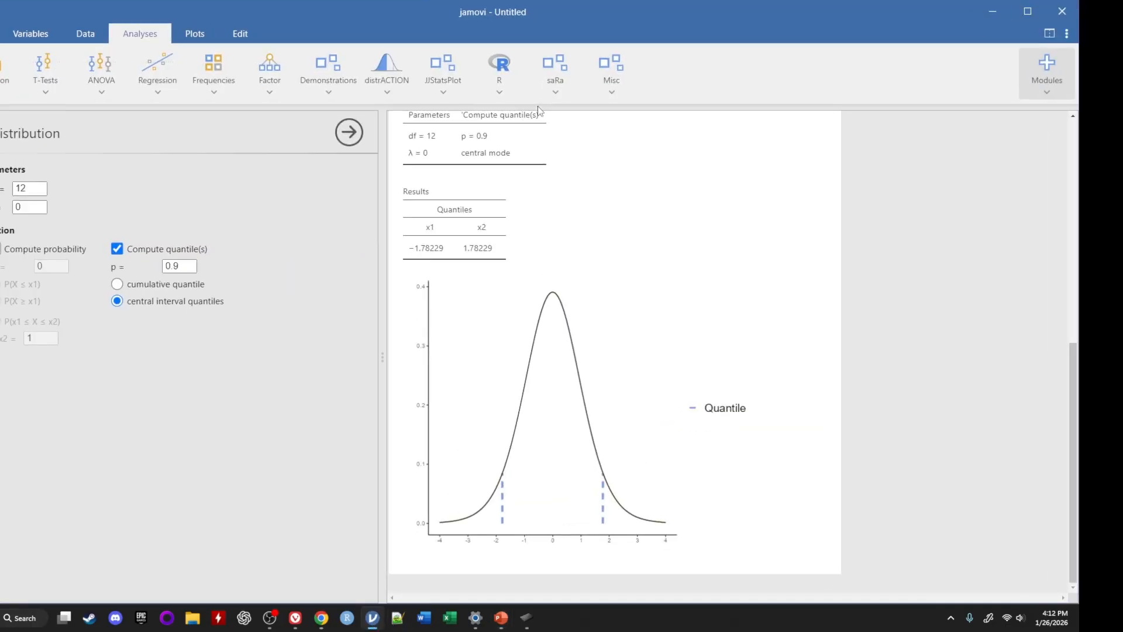
scroll(551, 262, "up", 8)
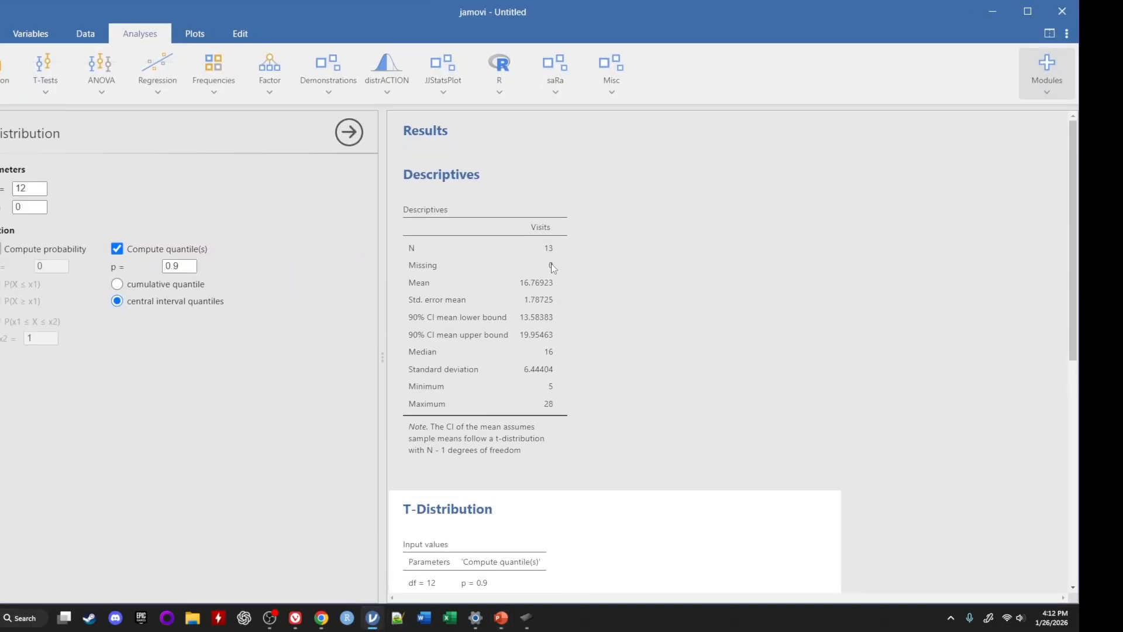
left_click(496, 90)
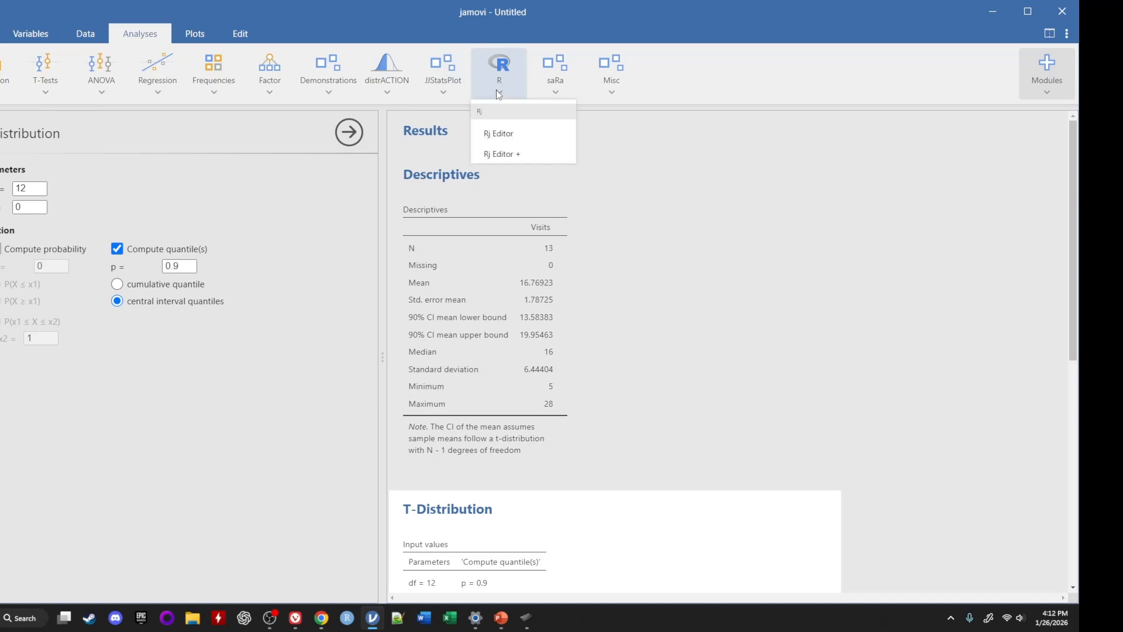
left_click(508, 154)
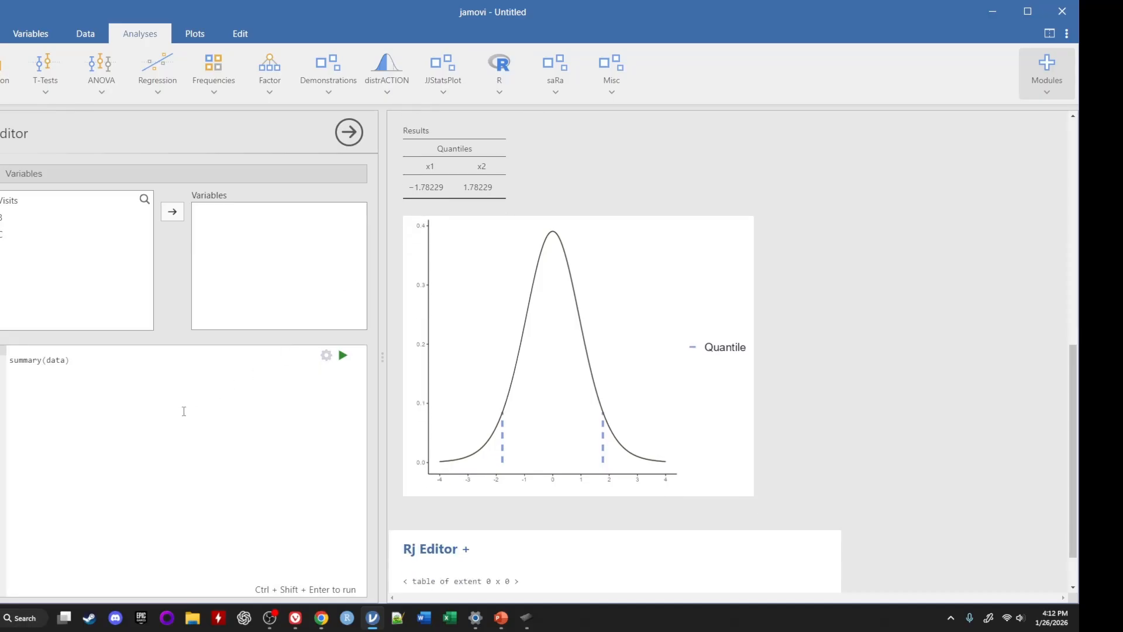
Assign Visits as the Rj Editor's variable and look at the resulting output
left_click(39, 377)
left_click_drag(82, 358, 8, 360)
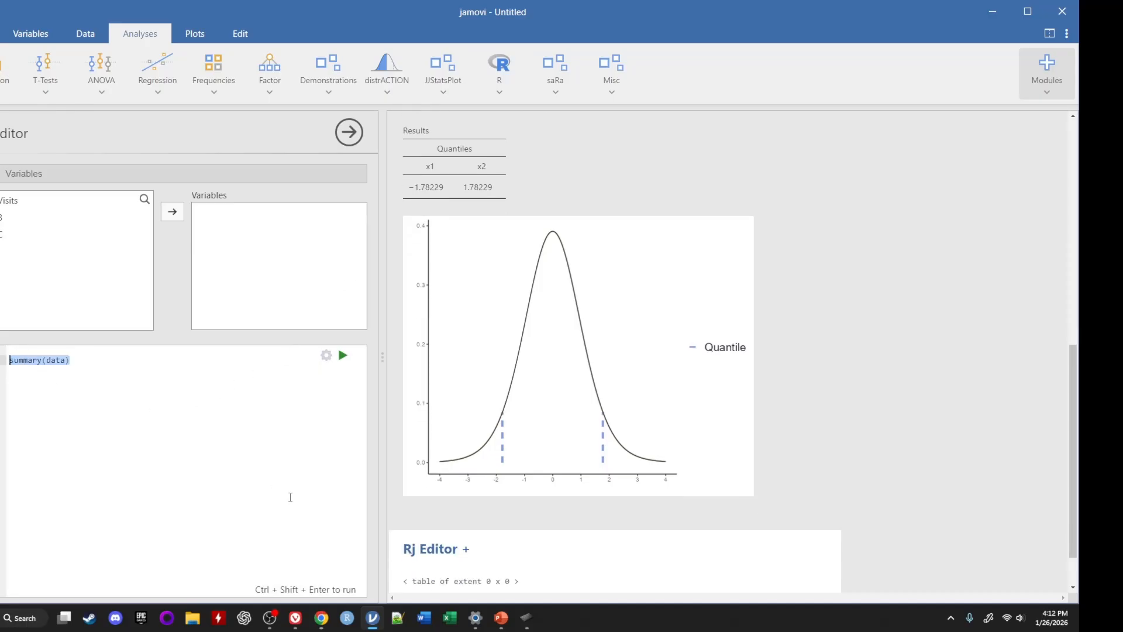
left_click(35, 372)
scroll(685, 416, "up", 7)
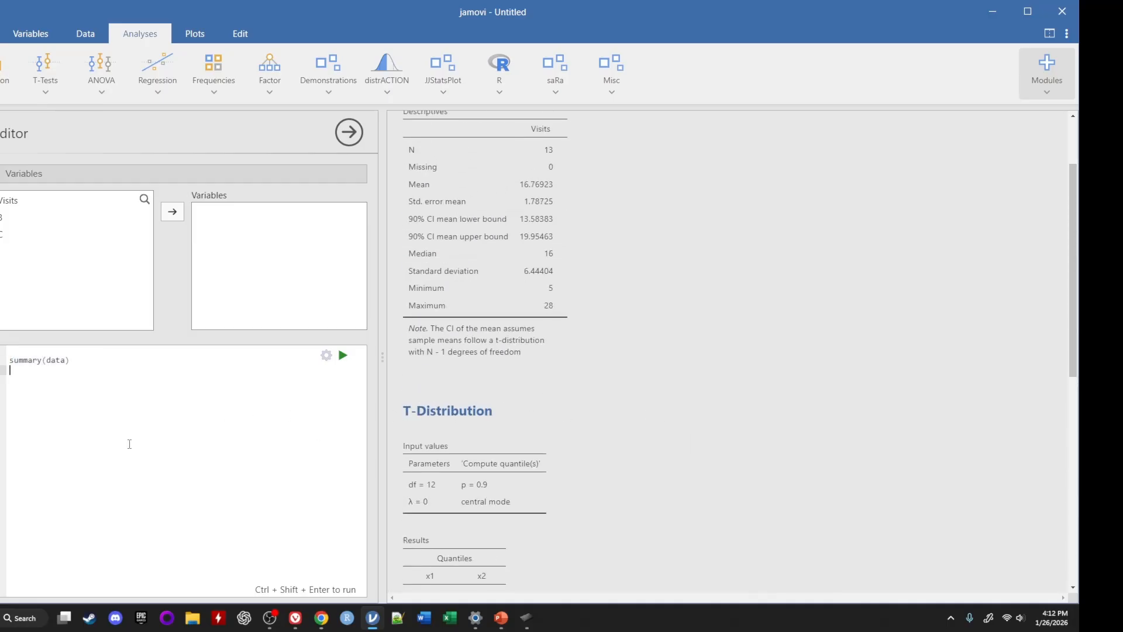
left_click(18, 205)
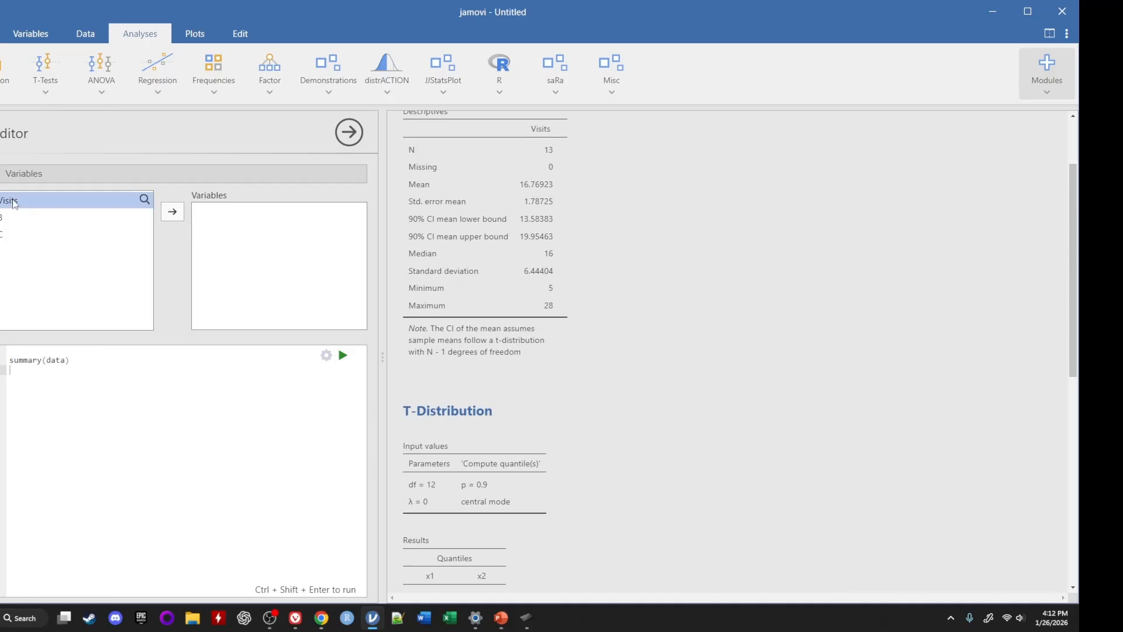
left_click(172, 211)
scroll(464, 374, "down", 10)
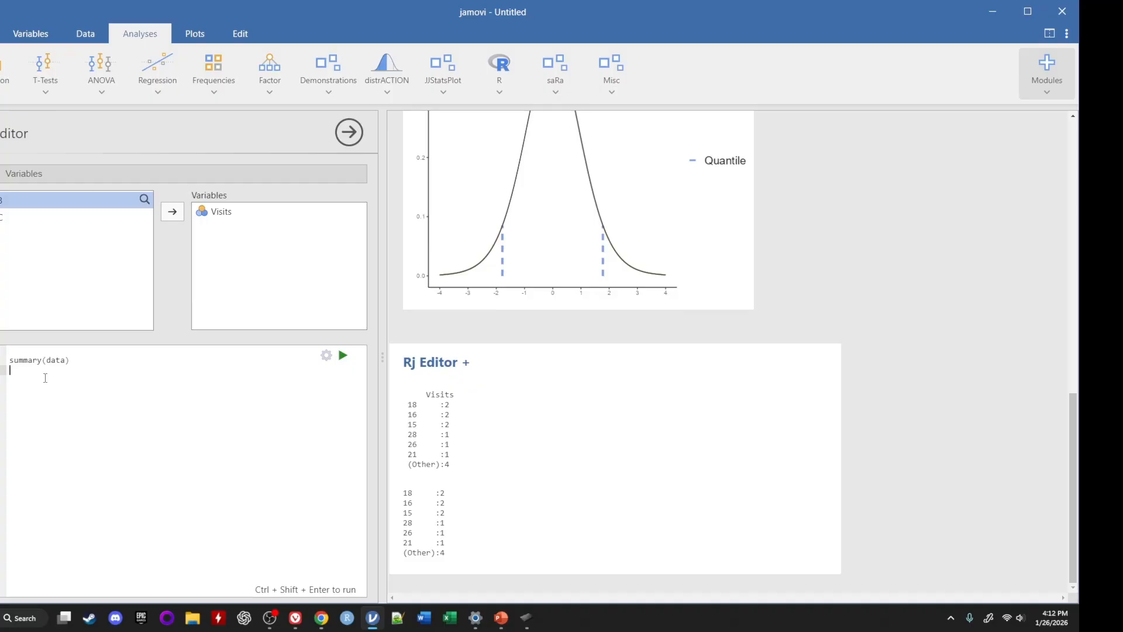
Replace the default summary(data) code with xbar=16.76923, using the mean from the Descriptives table
left_click(3, 360)
key("BackSpace")
key("Return")
type("xbar=")
scroll(658, 293, "up", 15)
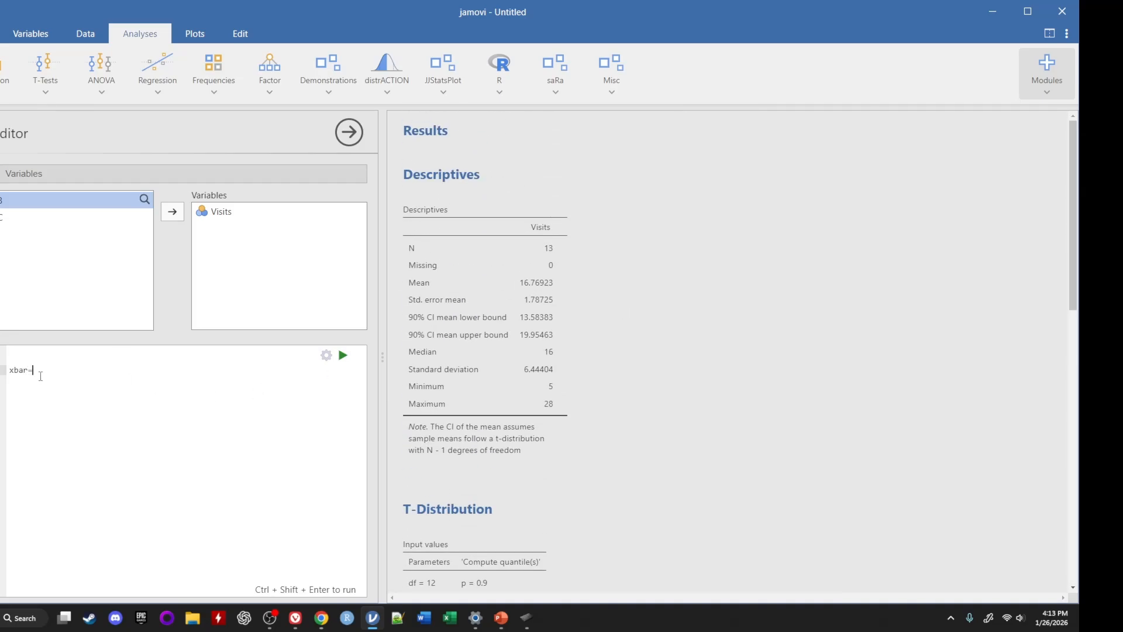
type("1")
type("6")
type("/7")
type("6")
type("923")
left_click(47, 370)
key("BackSpace")
type(".")
Define se=1.78725 and tcrit=1.78229 on separate lines below xbar in the R code
key("Return")
type("se=1.78725")
key("Return")
type("tcrit=")
scroll(652, 335, "down", 15)
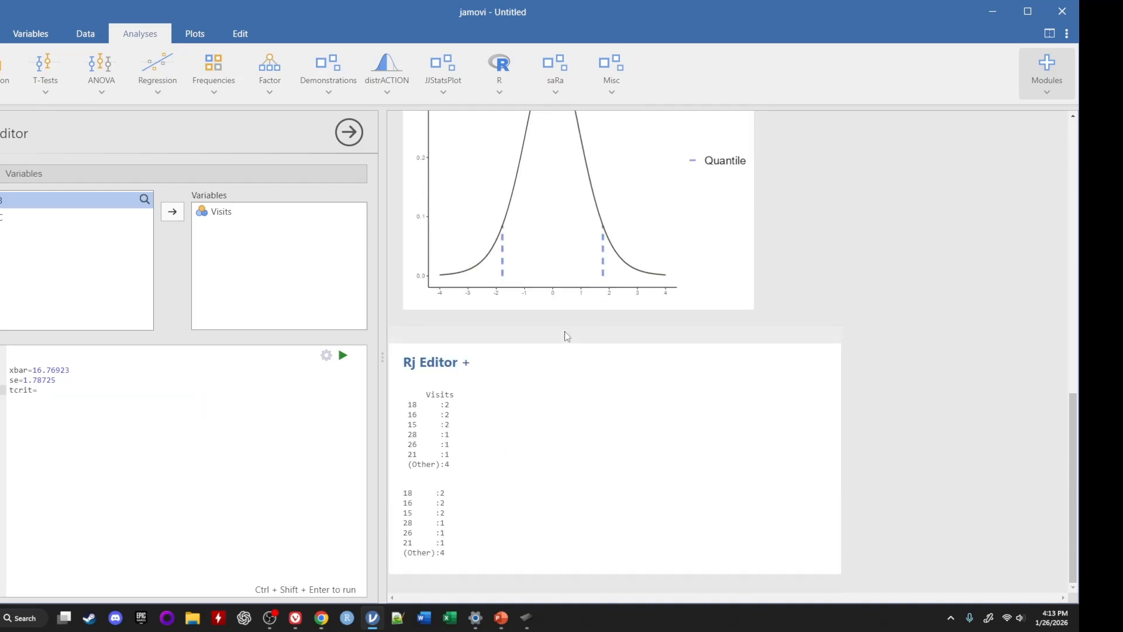
scroll(473, 429, "up", 5)
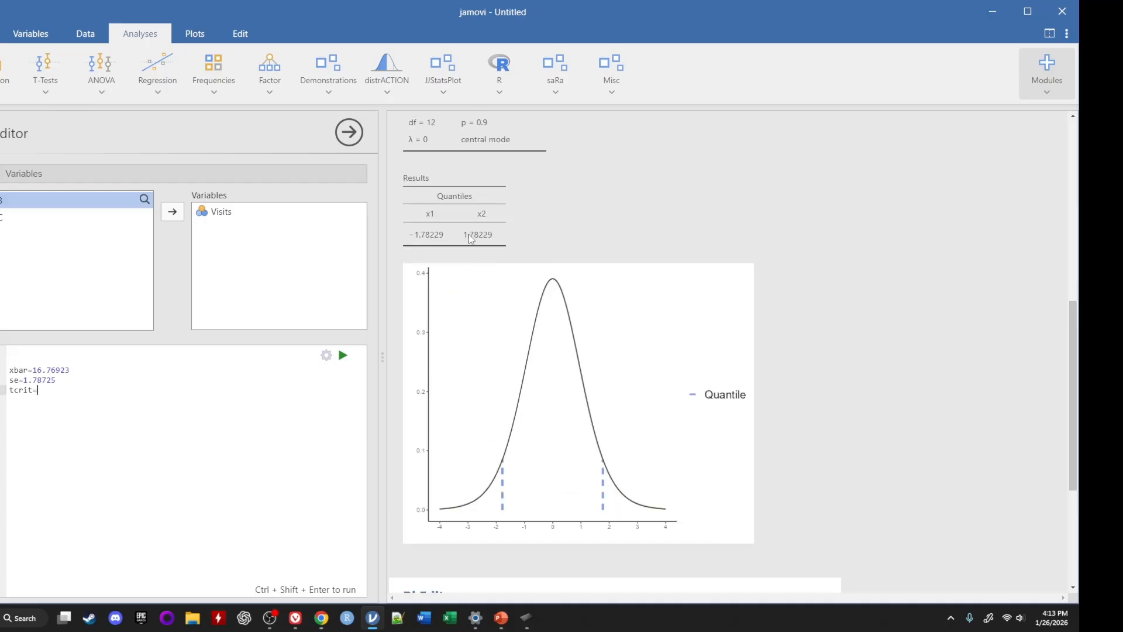
type("1.78229")
Below a blank line, add lower=xbar-tcrit*se followed by a line reading lower to print the lower bound
key("Return")
key("Return")
type("low")
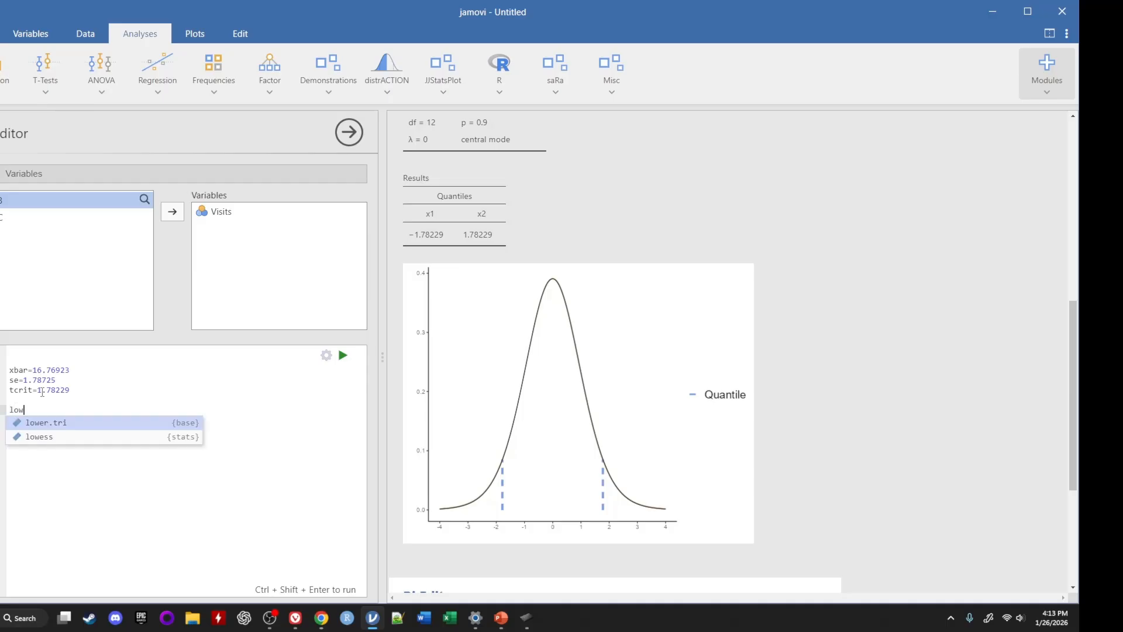
type("er=")
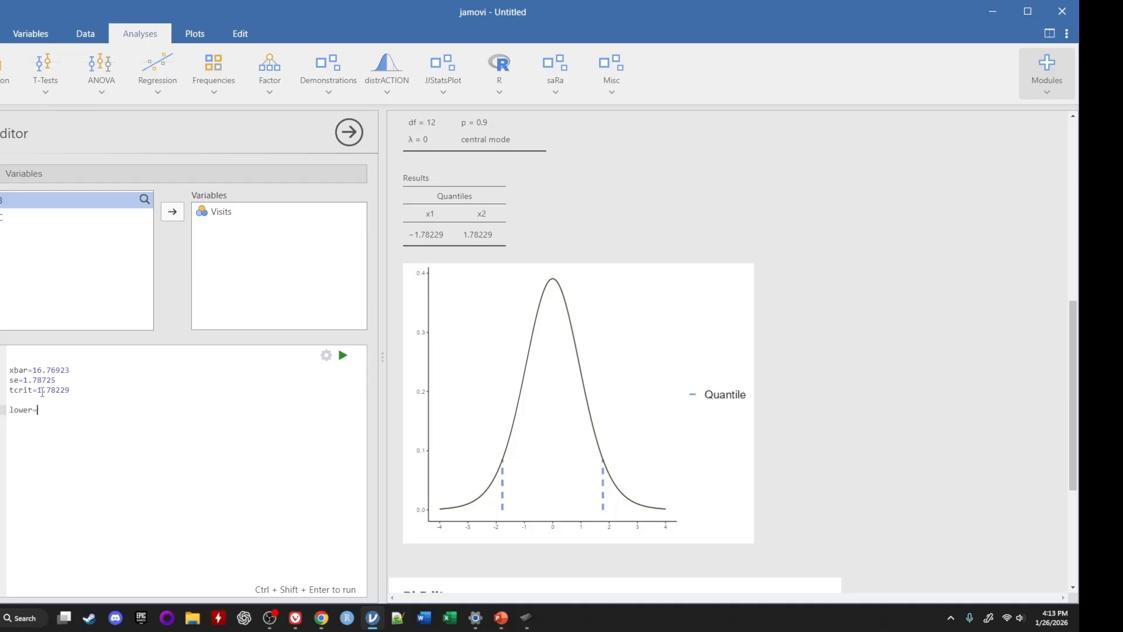
type("xbar-tcr")
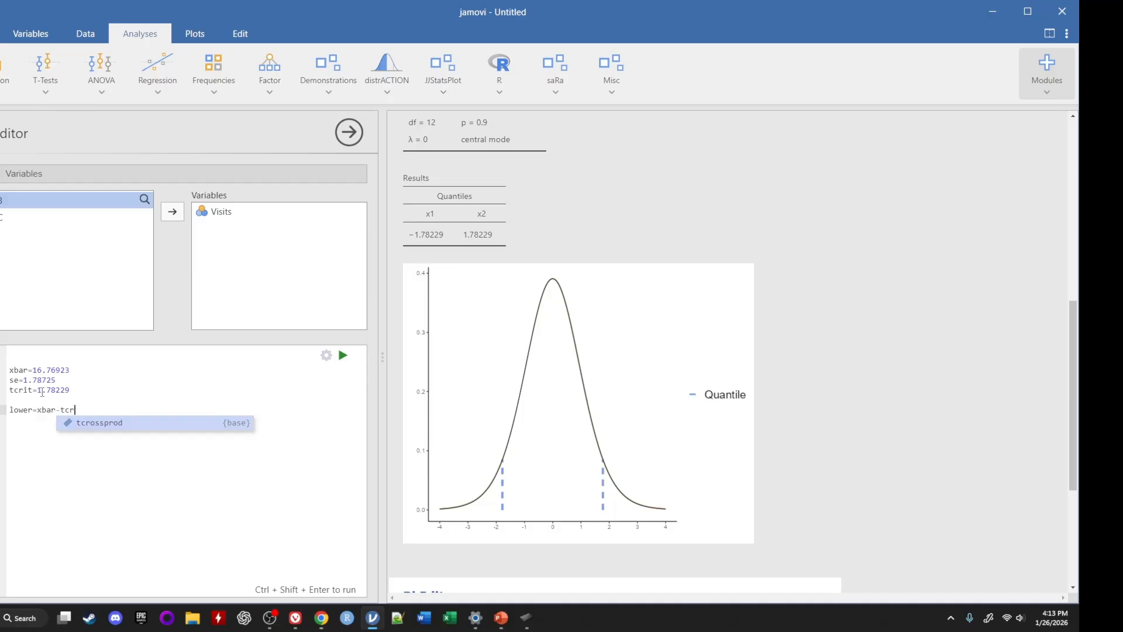
type("it*")
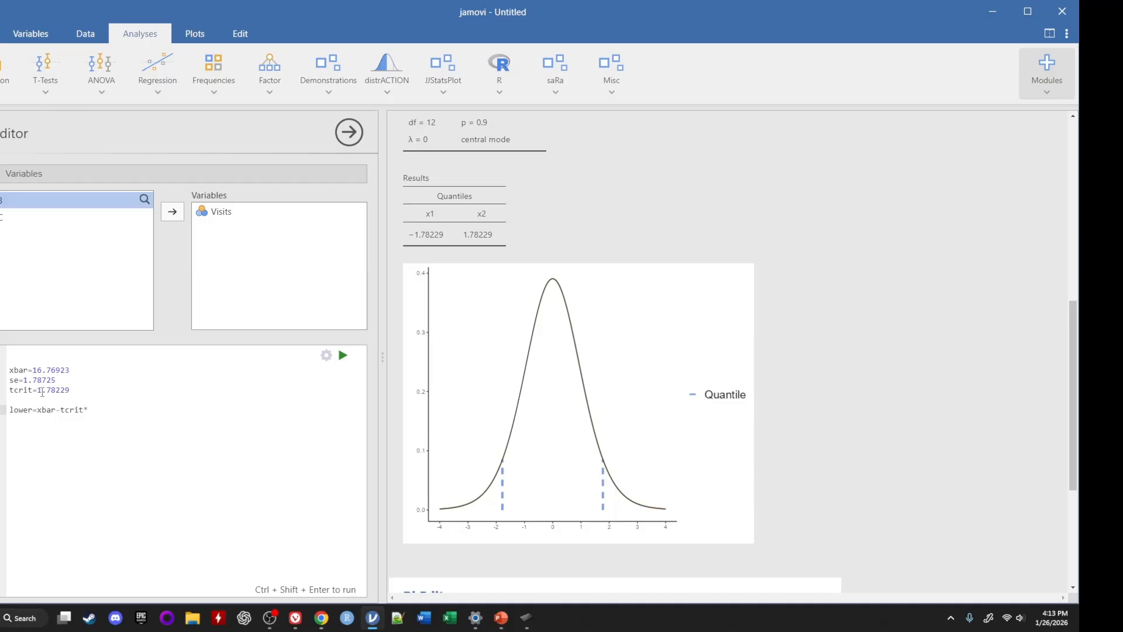
type("se")
key("Return")
type("lower")
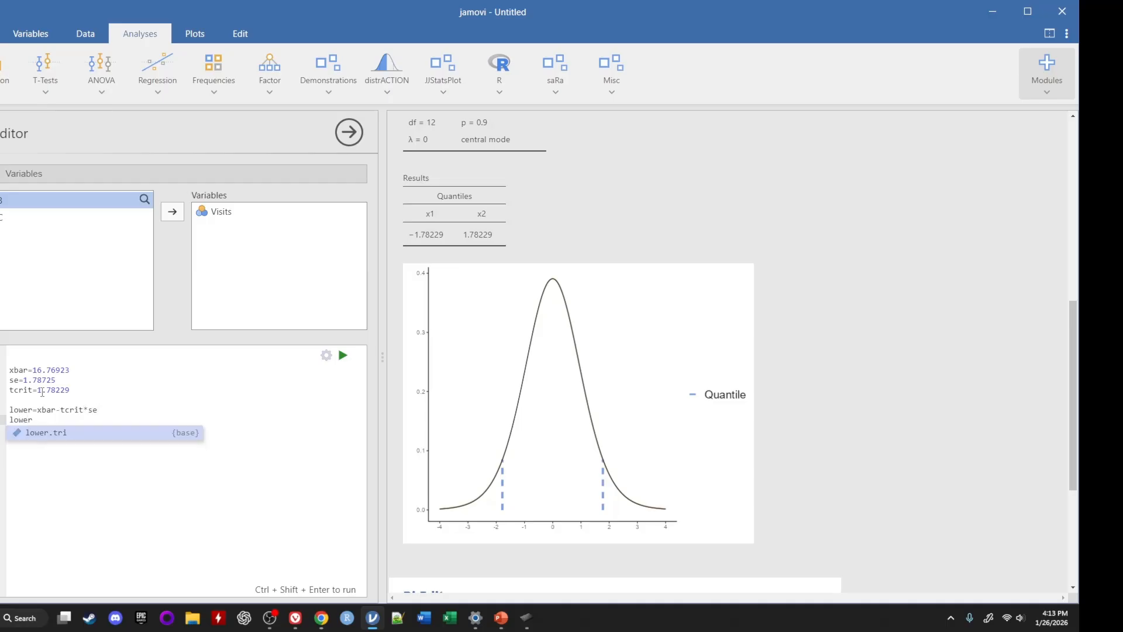
key("Tab")
key("BackSpace")
key("BackSpace")
key("BackSpace")
key("BackSpace")
key("BackSpace")
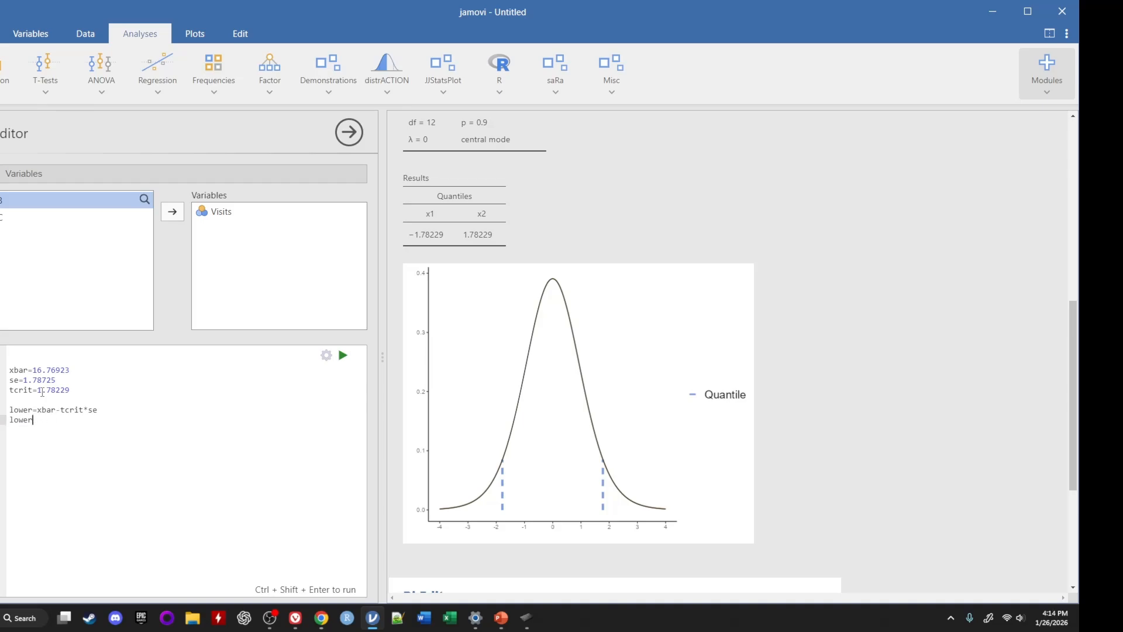
Add upper=xbar+tcrit*se by reusing the lower bound's expression, followed by a line reading upper to print it
key("Return")
type("upper=")
left_click_drag(37, 411, 100, 410)
key("ctrl+c")
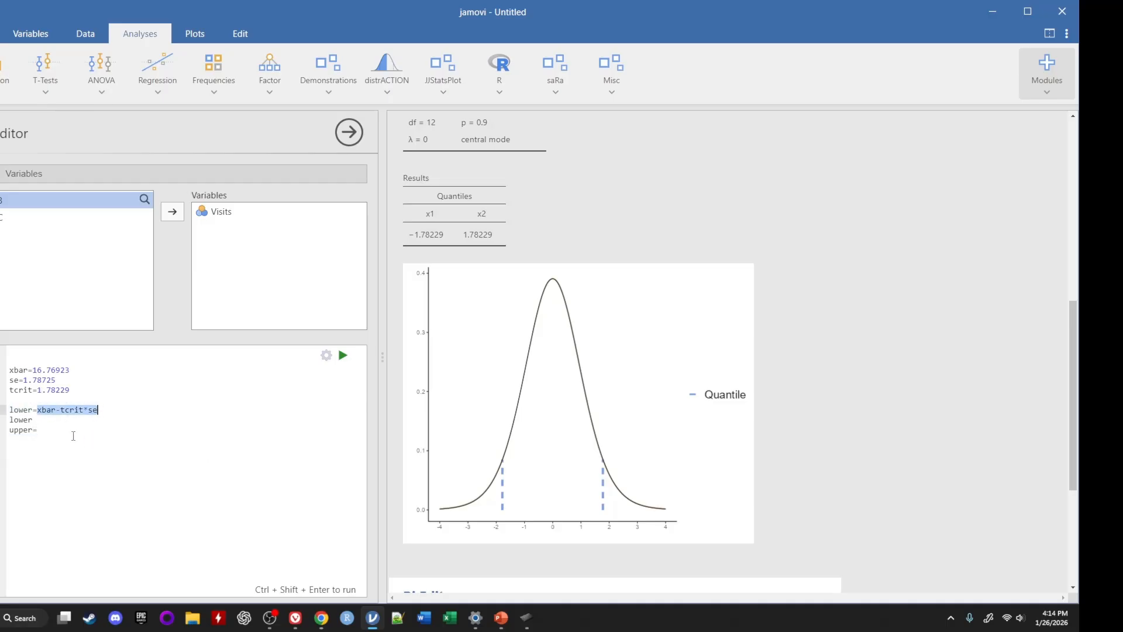
left_click(65, 430)
key("ctrl+v")
double_click(57, 431)
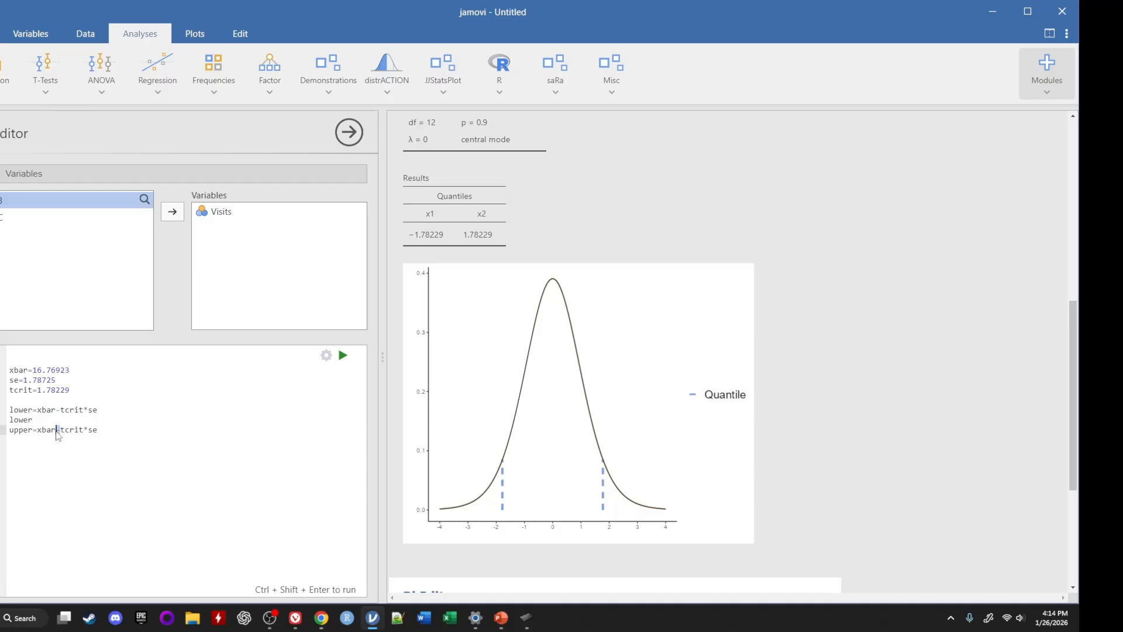
type("+")
left_click(100, 430)
key("Return")
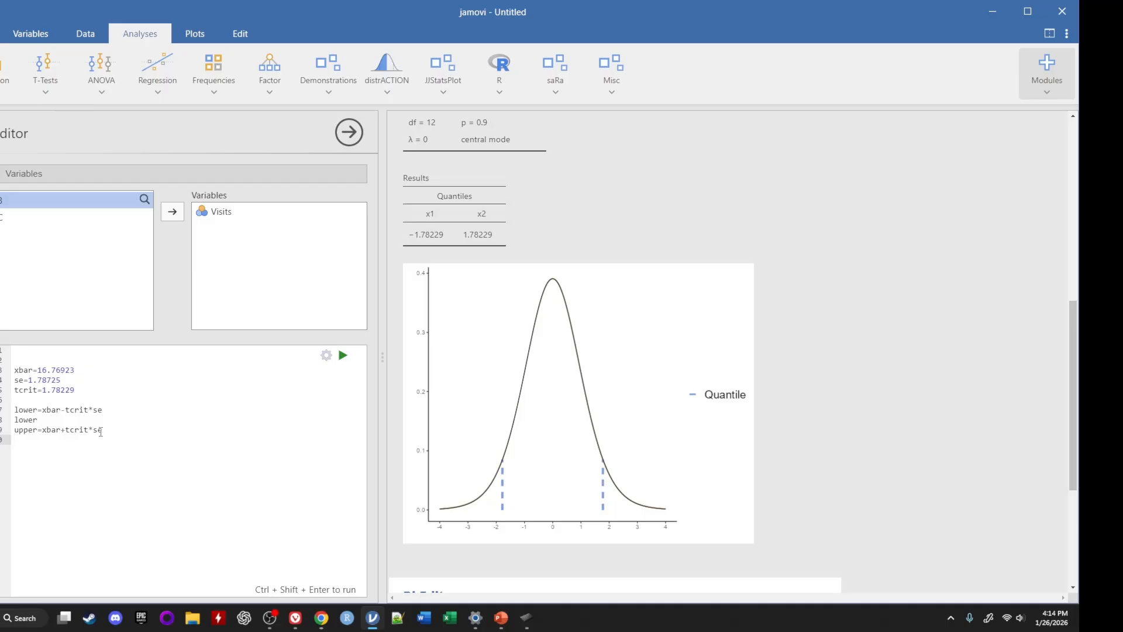
type("upper")
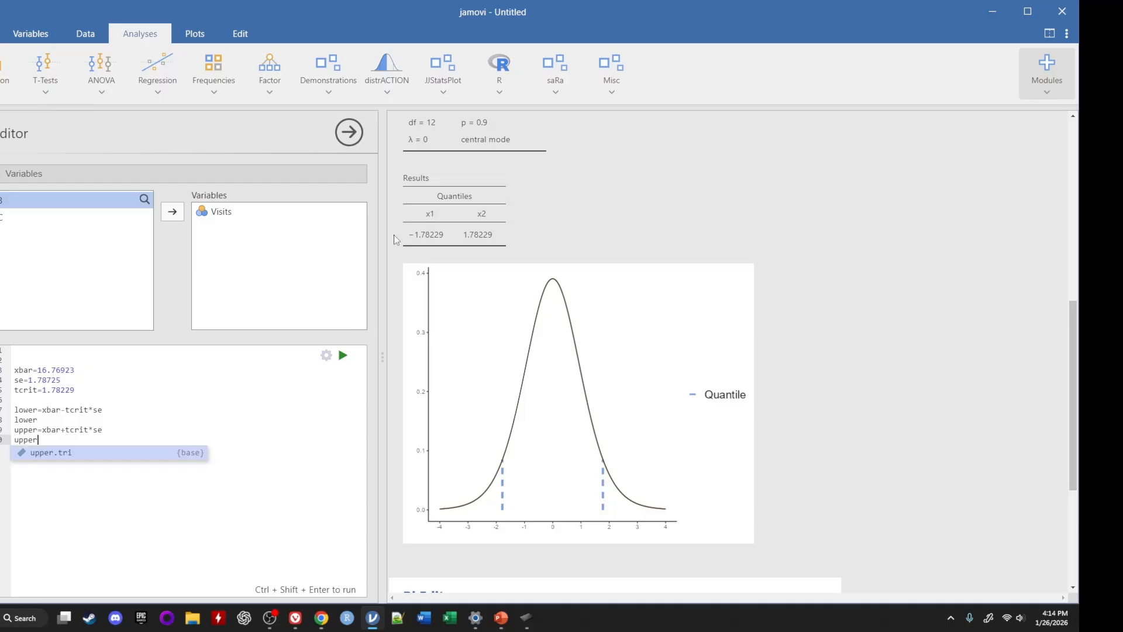
Set the Rj Editor's output option to Show code and output
left_click(326, 356)
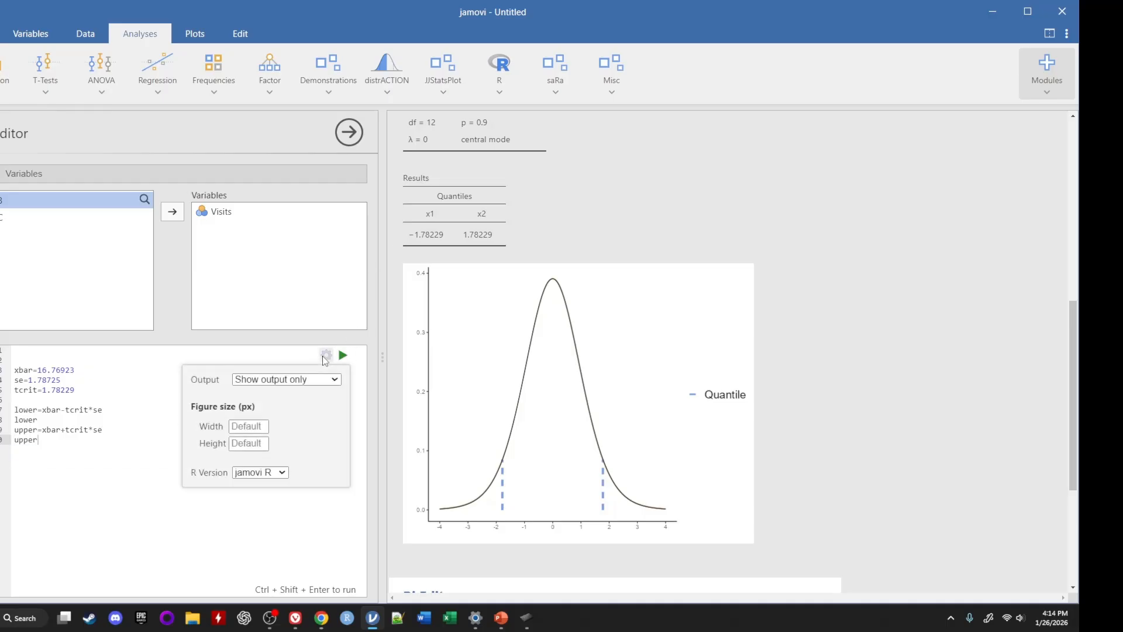
left_click(286, 380)
left_click(272, 406)
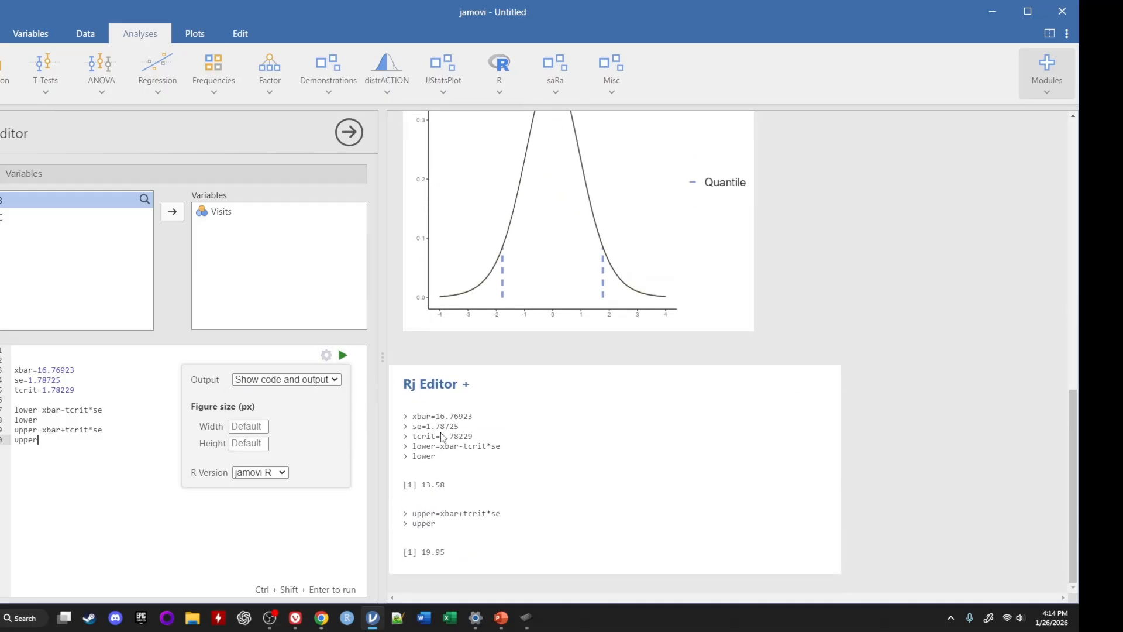
Insert the line options(digitis=8) above the variable definitions and run the code
left_click(83, 369)
left_click(26, 360)
left_click(24, 353)
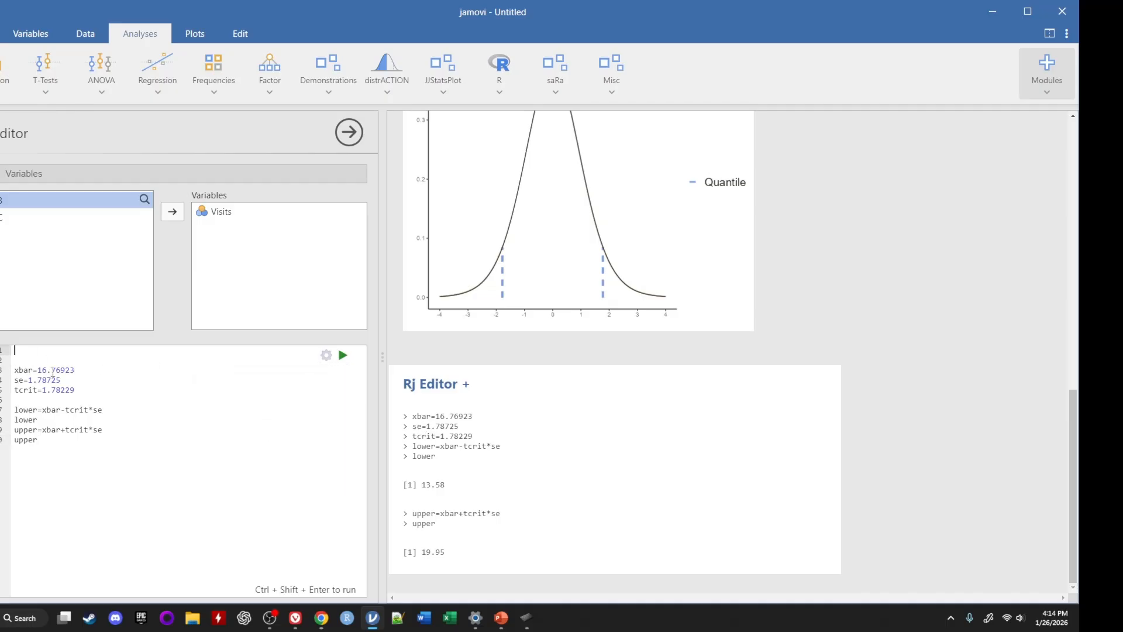
key("Return")
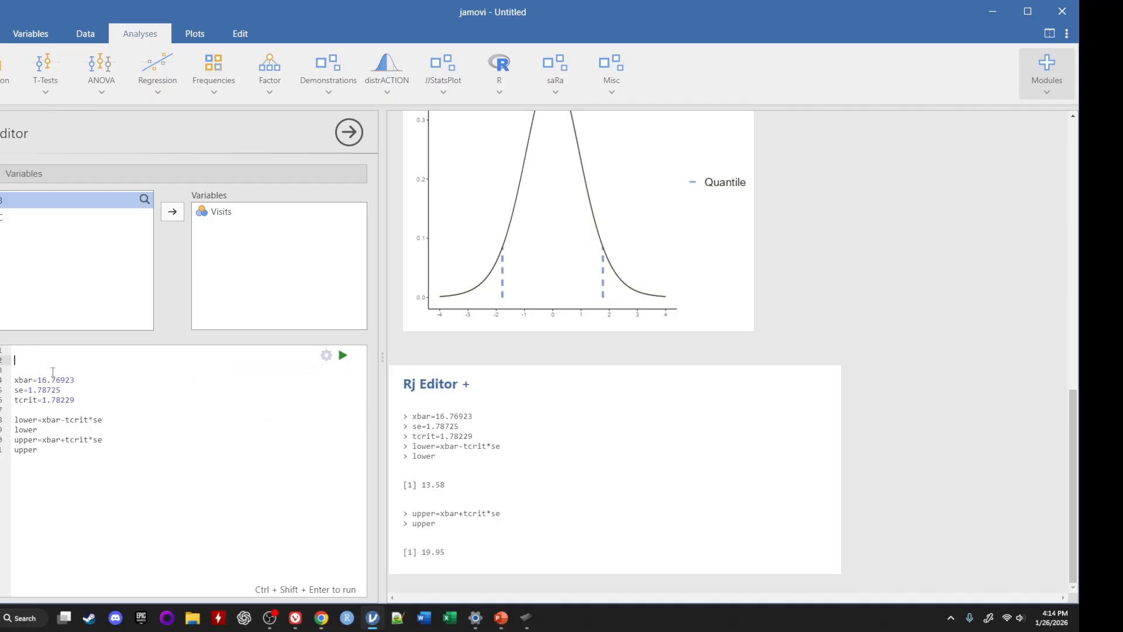
type("options(digitis=8")
left_click(342, 355)
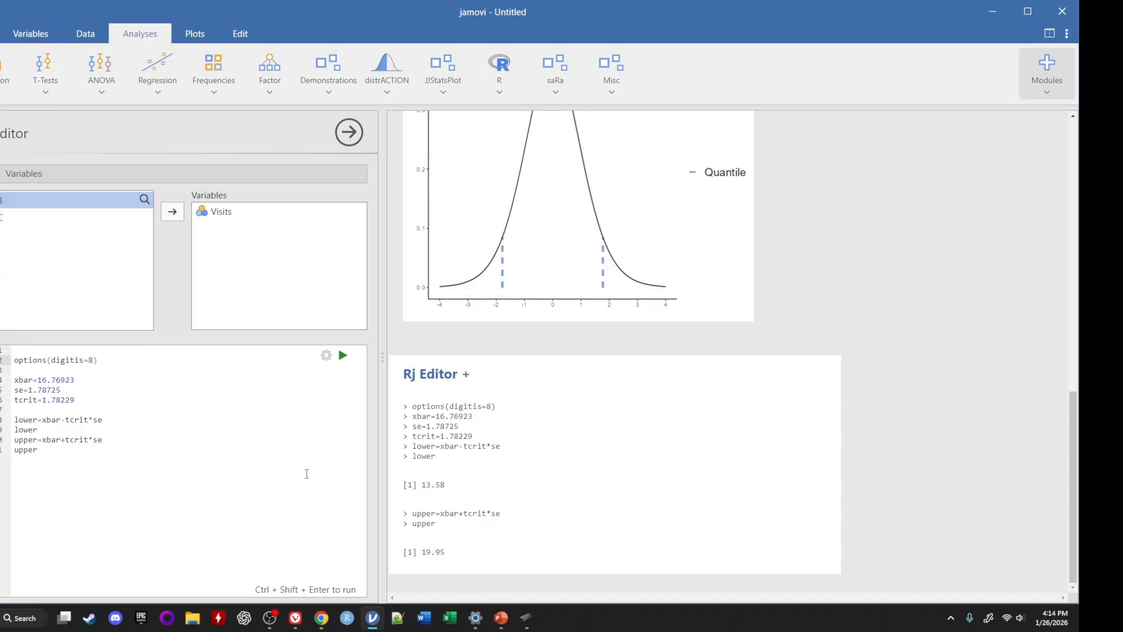
Correct the options argument's spelling to digits, rerun the code, and review the output
left_click(80, 360)
key("BackSpace")
left_click(342, 355)
scroll(578, 330, "up", 9)
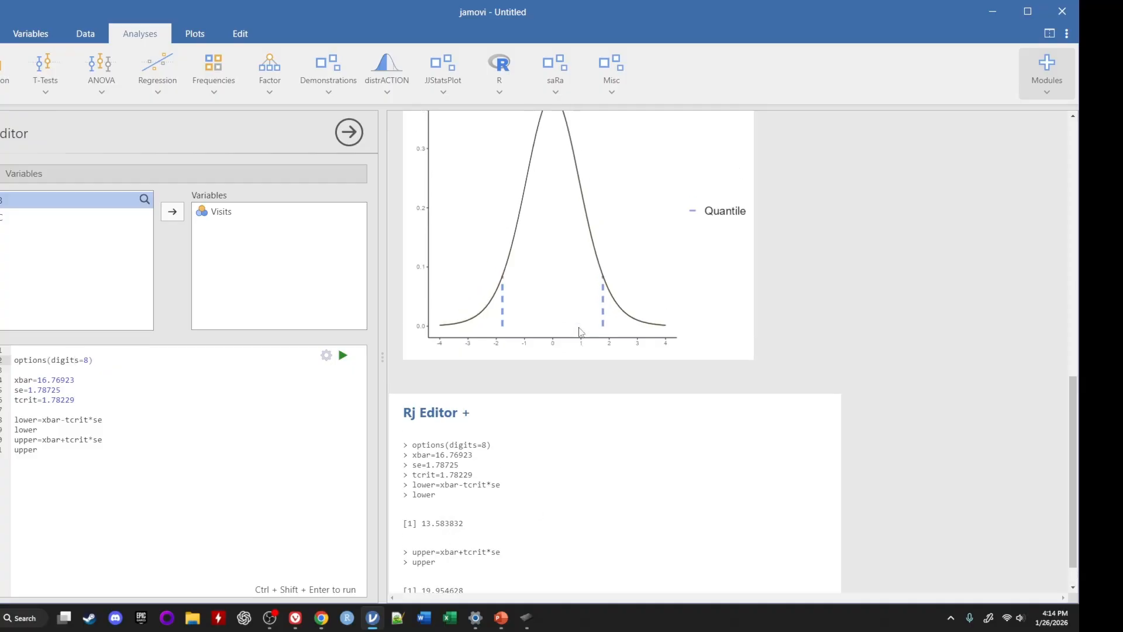
Add the line MoE=tcrit*se below the tcrit definition, followed by a line reading MoE to print it
scroll(581, 337, "up", 3)
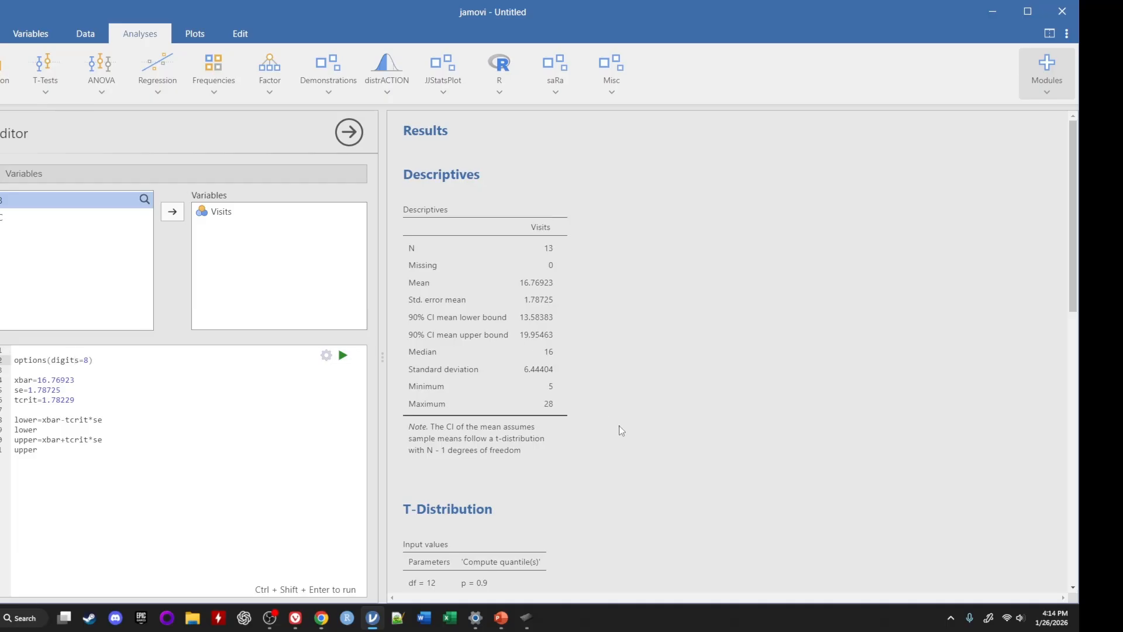
left_click(87, 403)
key("Return")
key("Return")
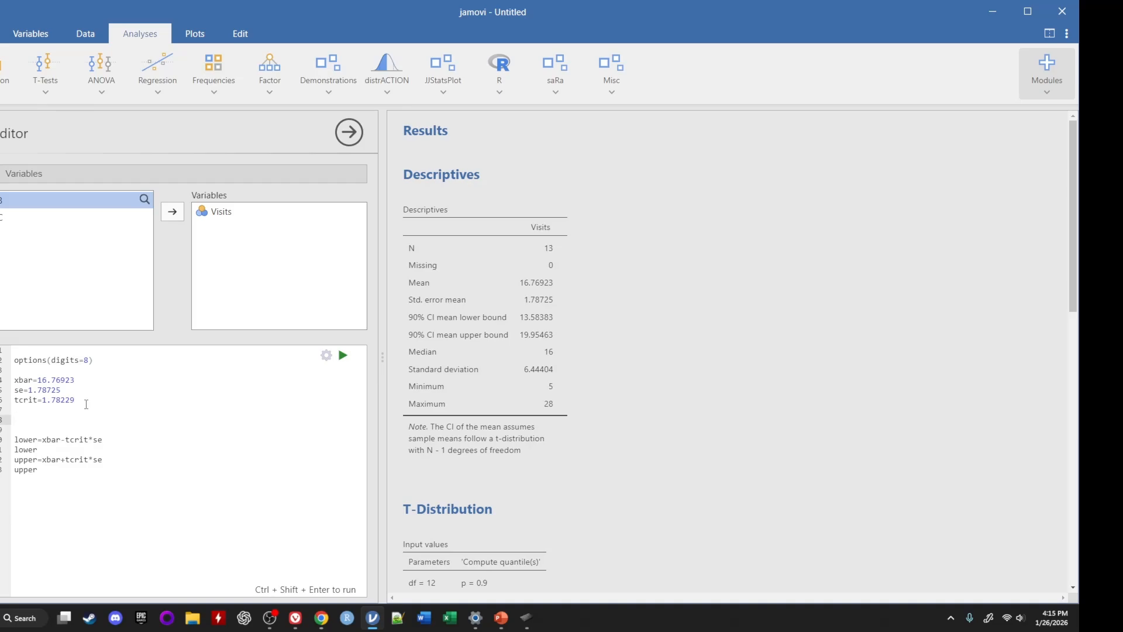
type("MoE=tcrit*se")
key("Return")
type("MoE")
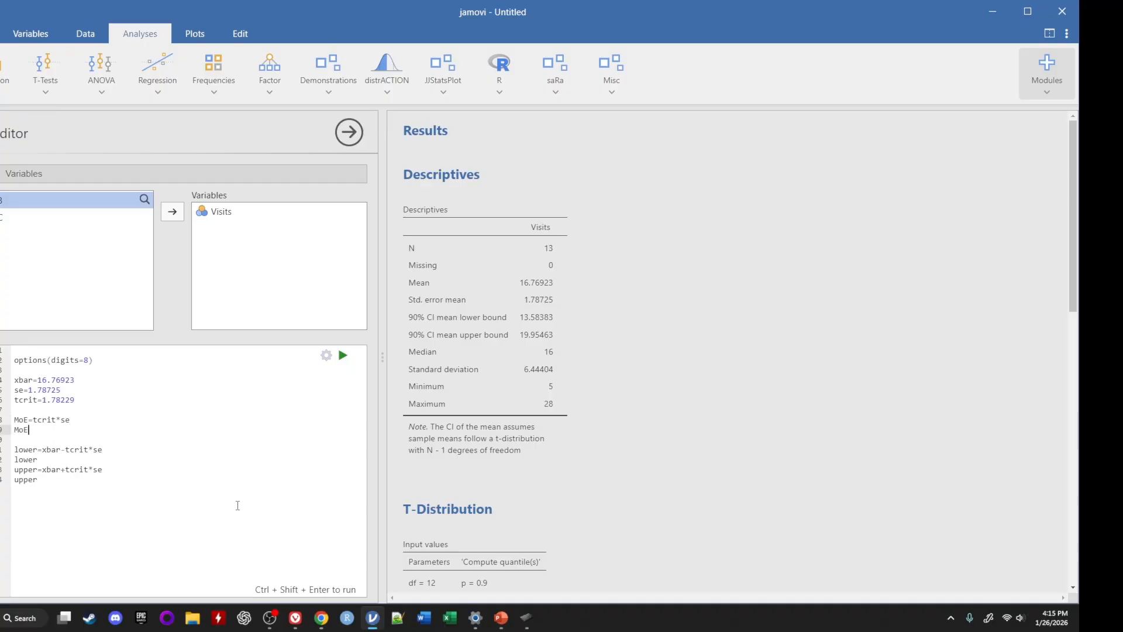
Run the code and review the margin of error output alongside the t-distribution results
left_click(343, 357)
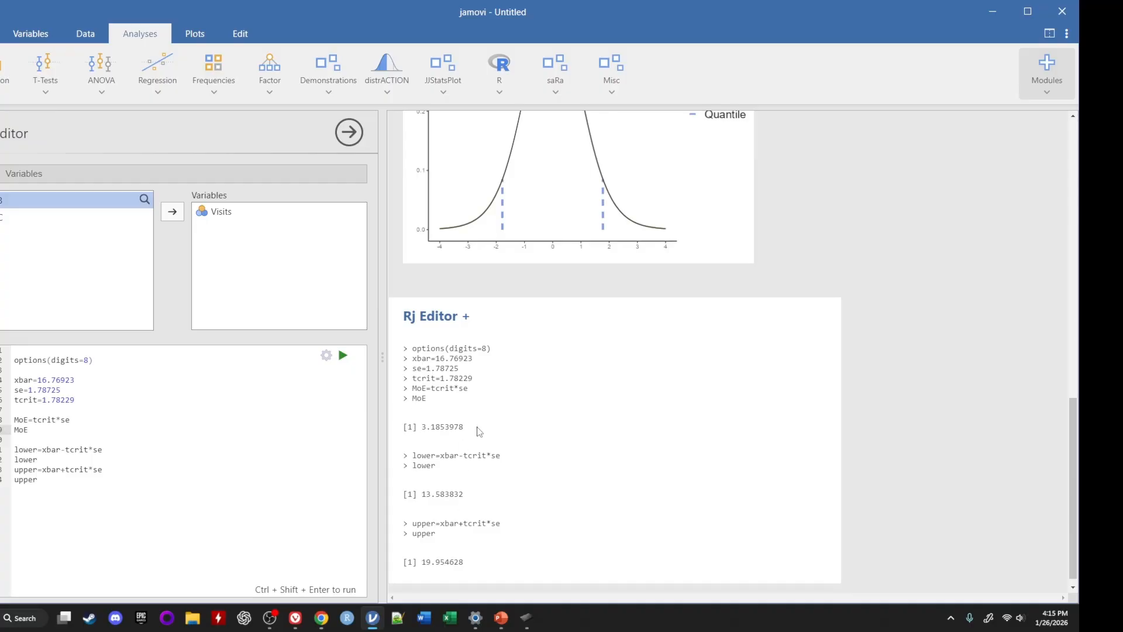
scroll(571, 350, "up", 8)
scroll(501, 299, "up", 1)
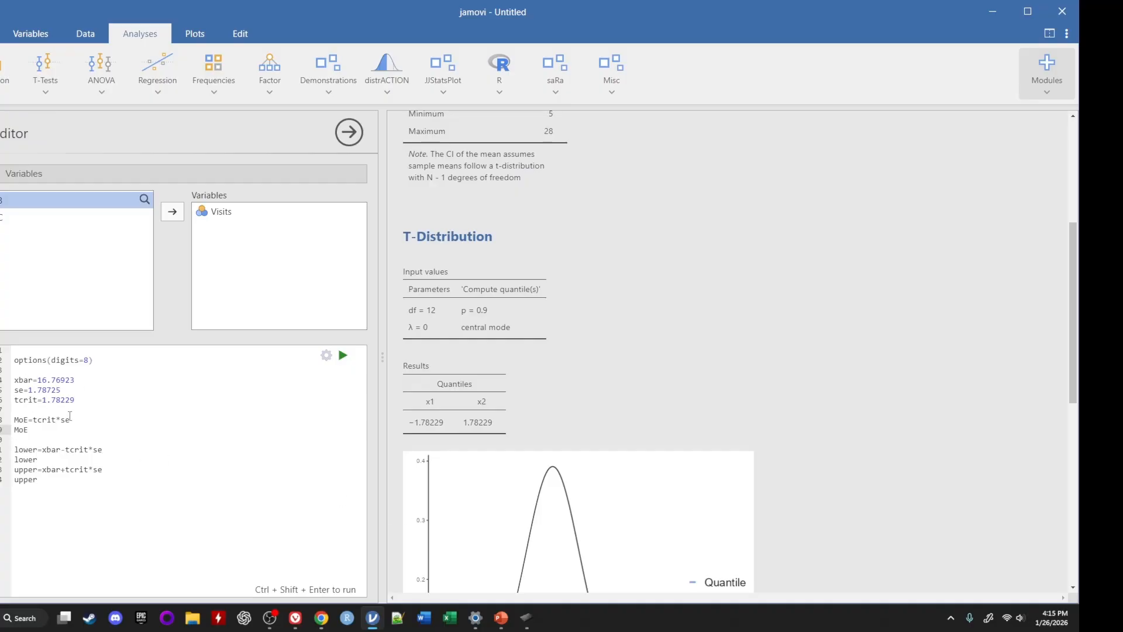
scroll(559, 527, "down", 10)
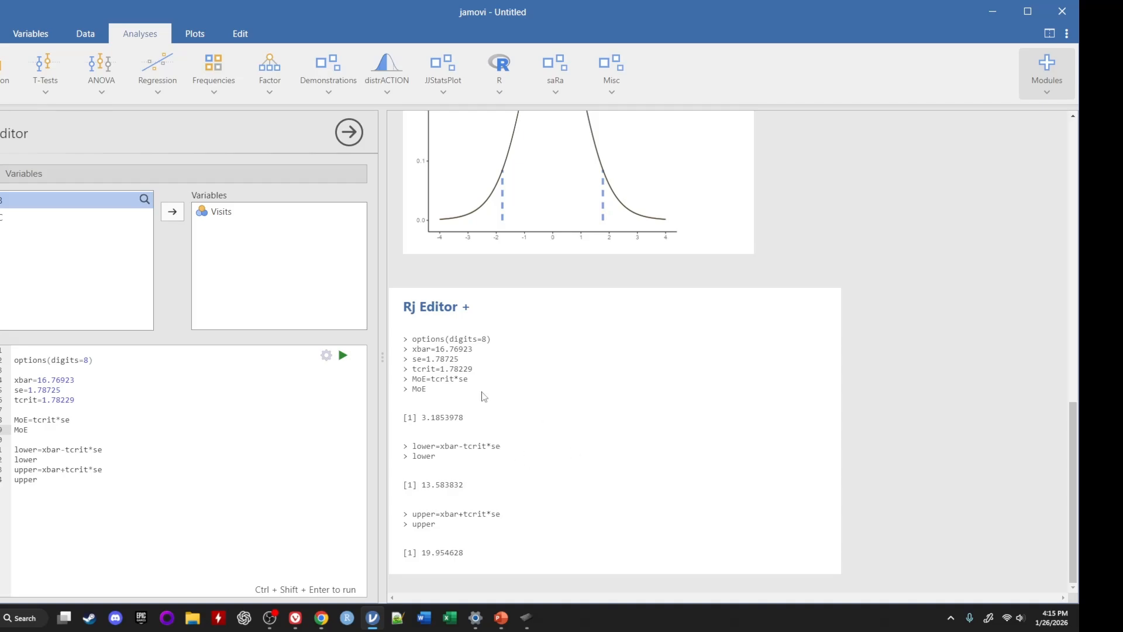
scroll(483, 396, "up", 8)
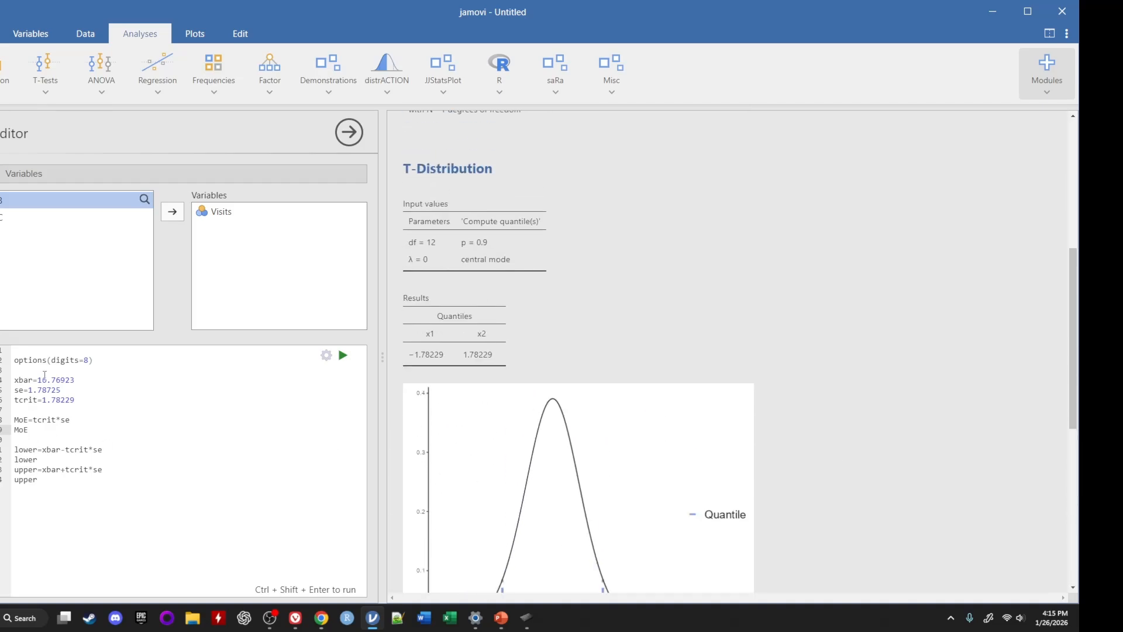
Highlight the defined input values in the code, ending with the tcrit definition
left_click_drag(38, 380, 75, 400)
left_click(79, 404)
left_click_drag(16, 384, 79, 401)
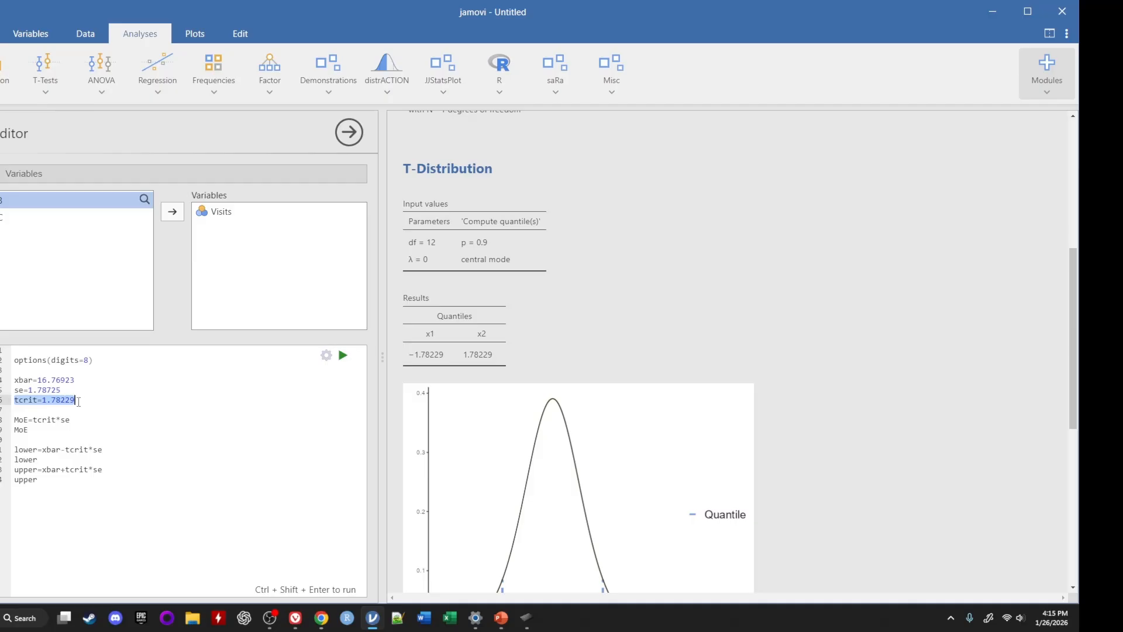
Insert the lines s=6.44404 and n=13 between the se and tcrit definitions, set off by blank lines
left_click(64, 389)
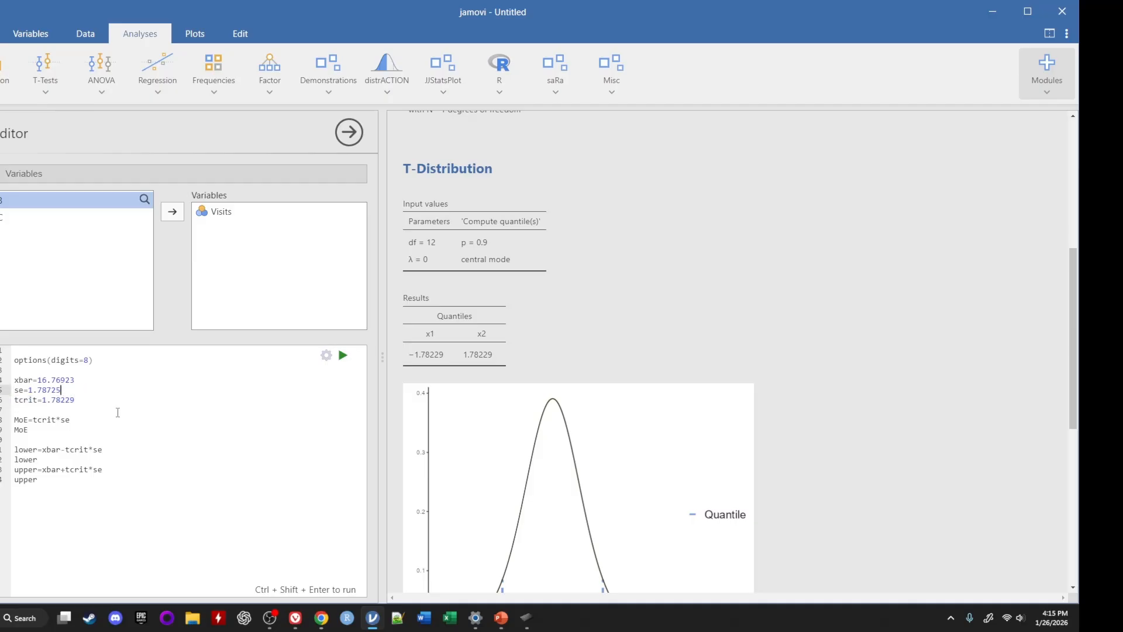
key("Return")
key("Return")
key("Return")
key("Up")
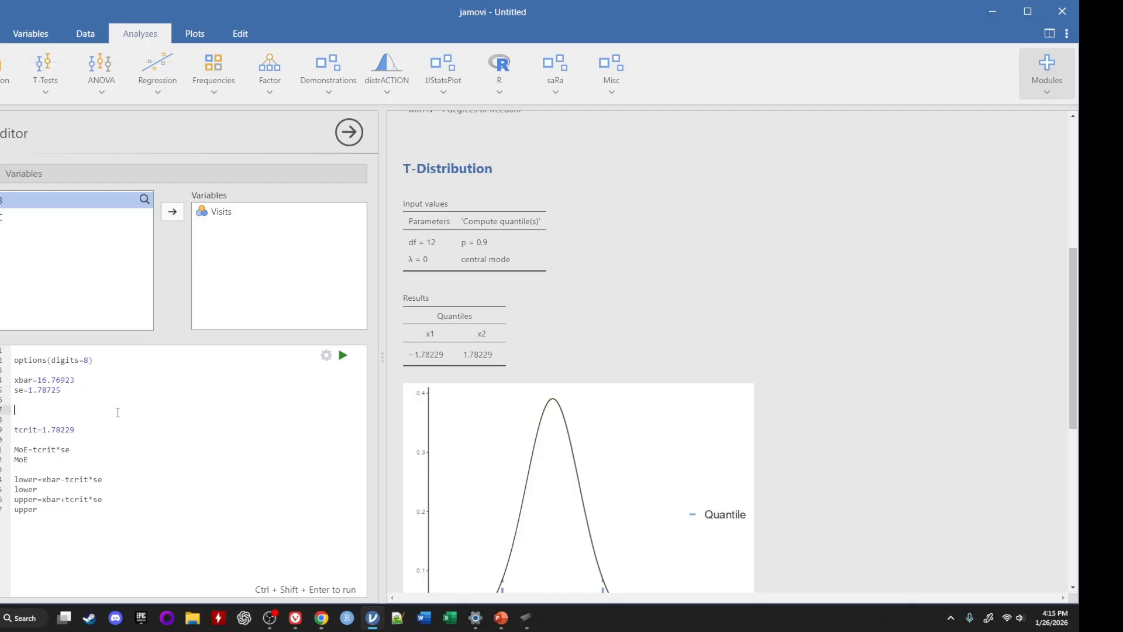
type("s=")
scroll(525, 353, "up", 4)
scroll(526, 351, "up", 2)
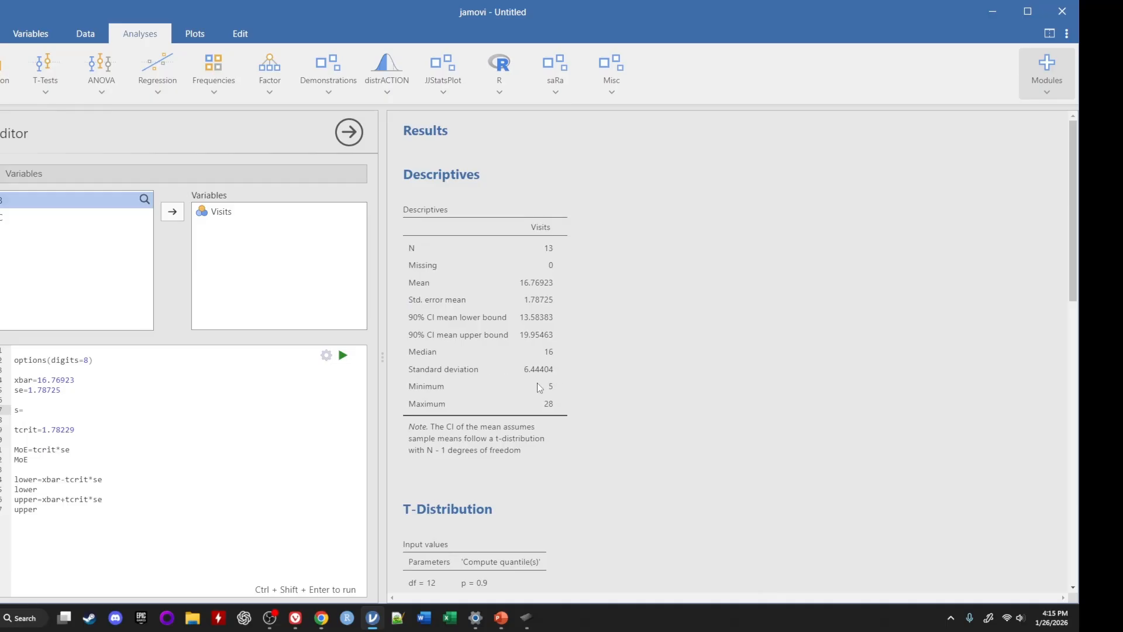
type("6.44404")
key("Return")
type("n")
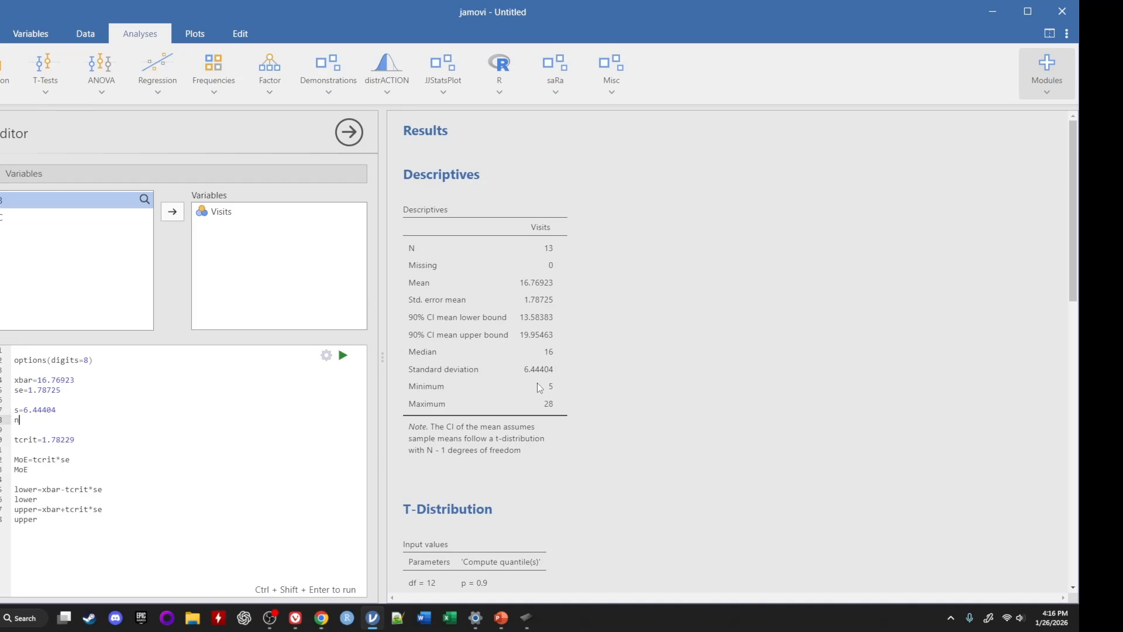
type("=13")
key("Return")
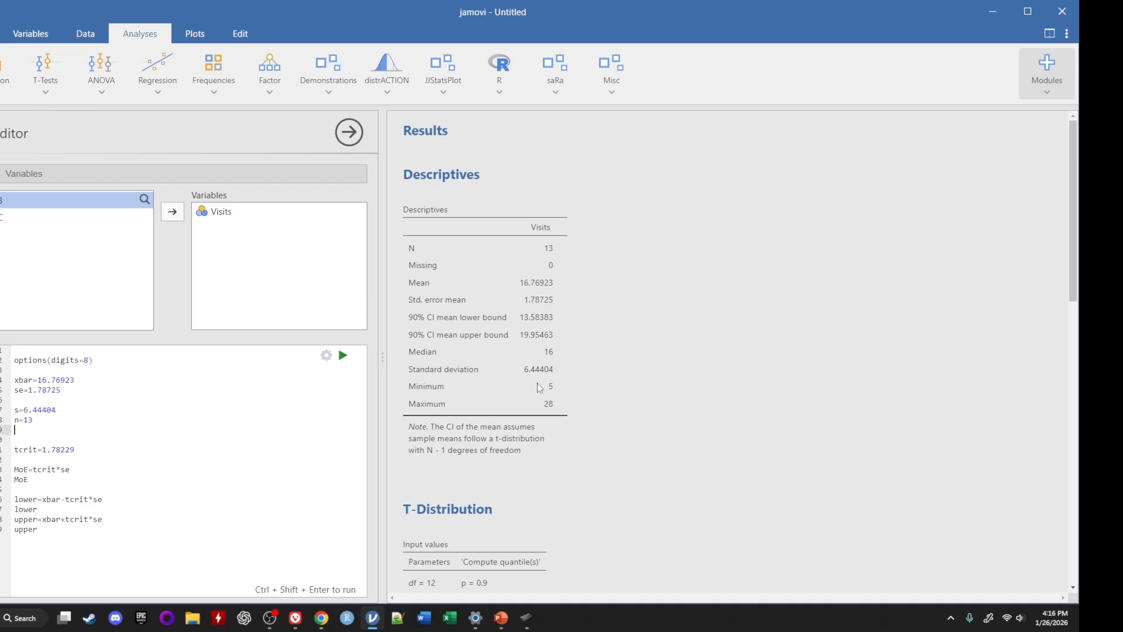
Add se=s/sqrt(n) and a line printing se below n, run the code, and compare the output with the Descriptives table
type("se=s/sqrt(n)")
key("Return")
type("se")
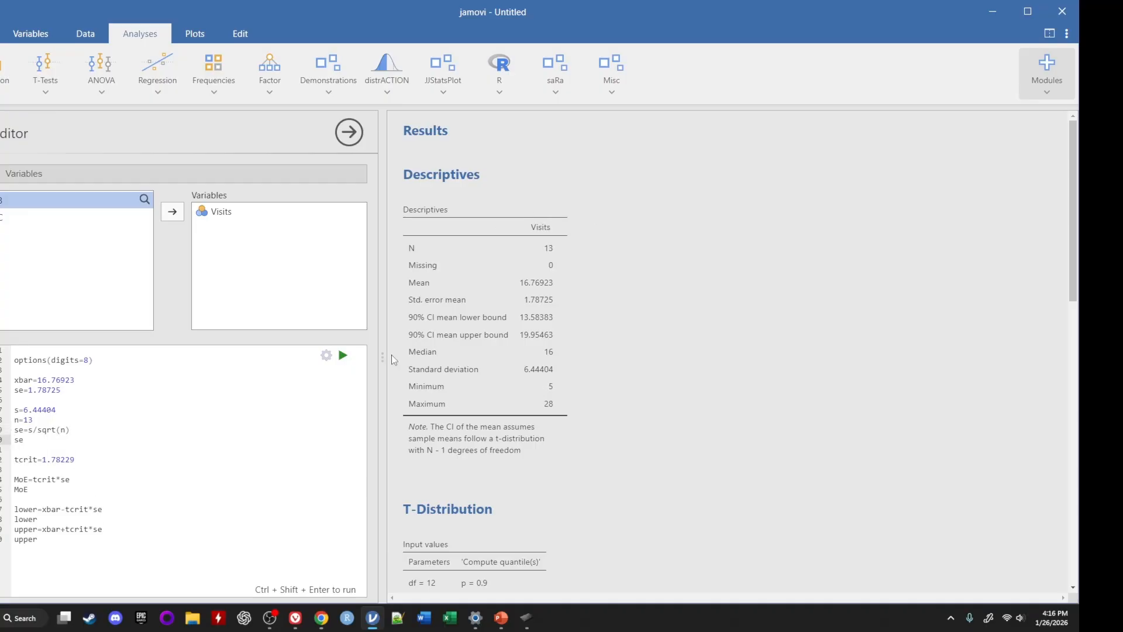
left_click(343, 355)
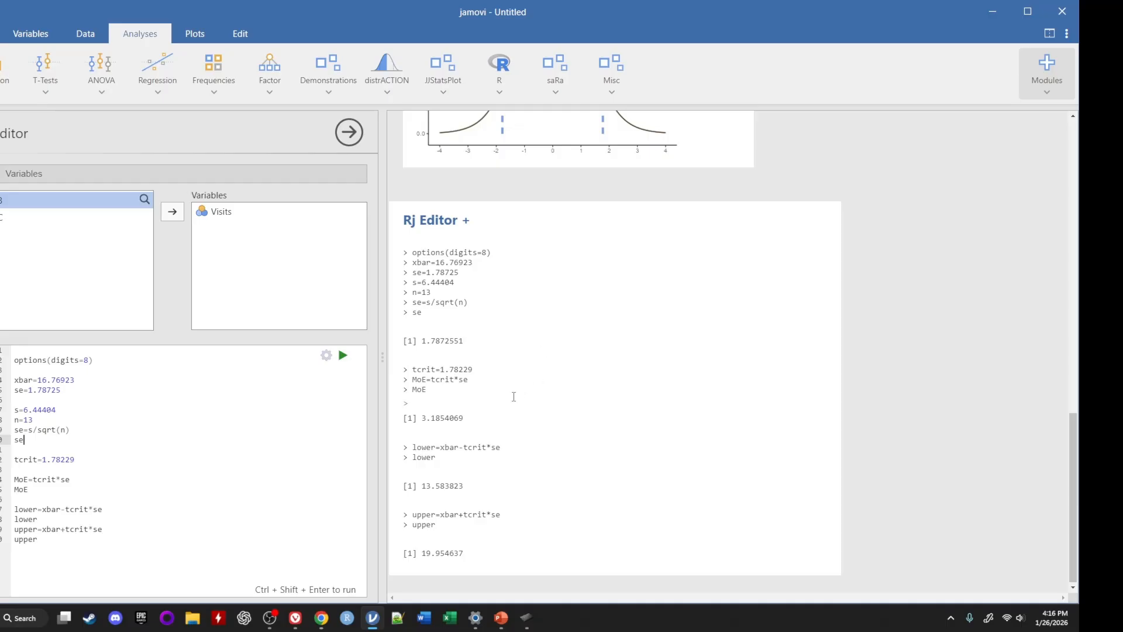
scroll(462, 445, "up", 10)
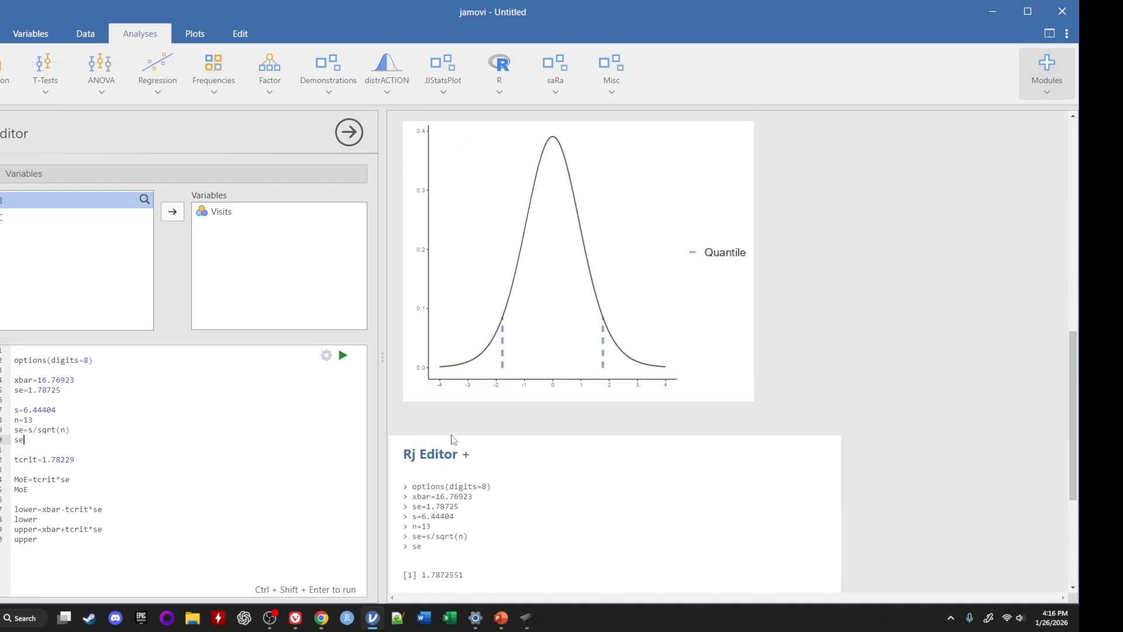
scroll(451, 434, "up", 5)
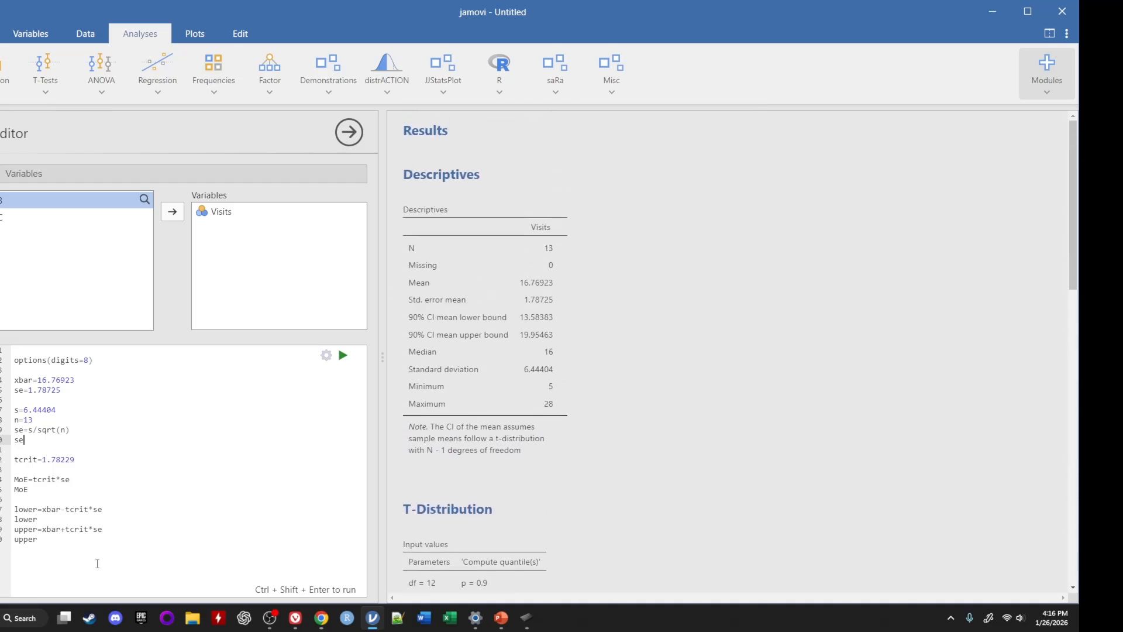